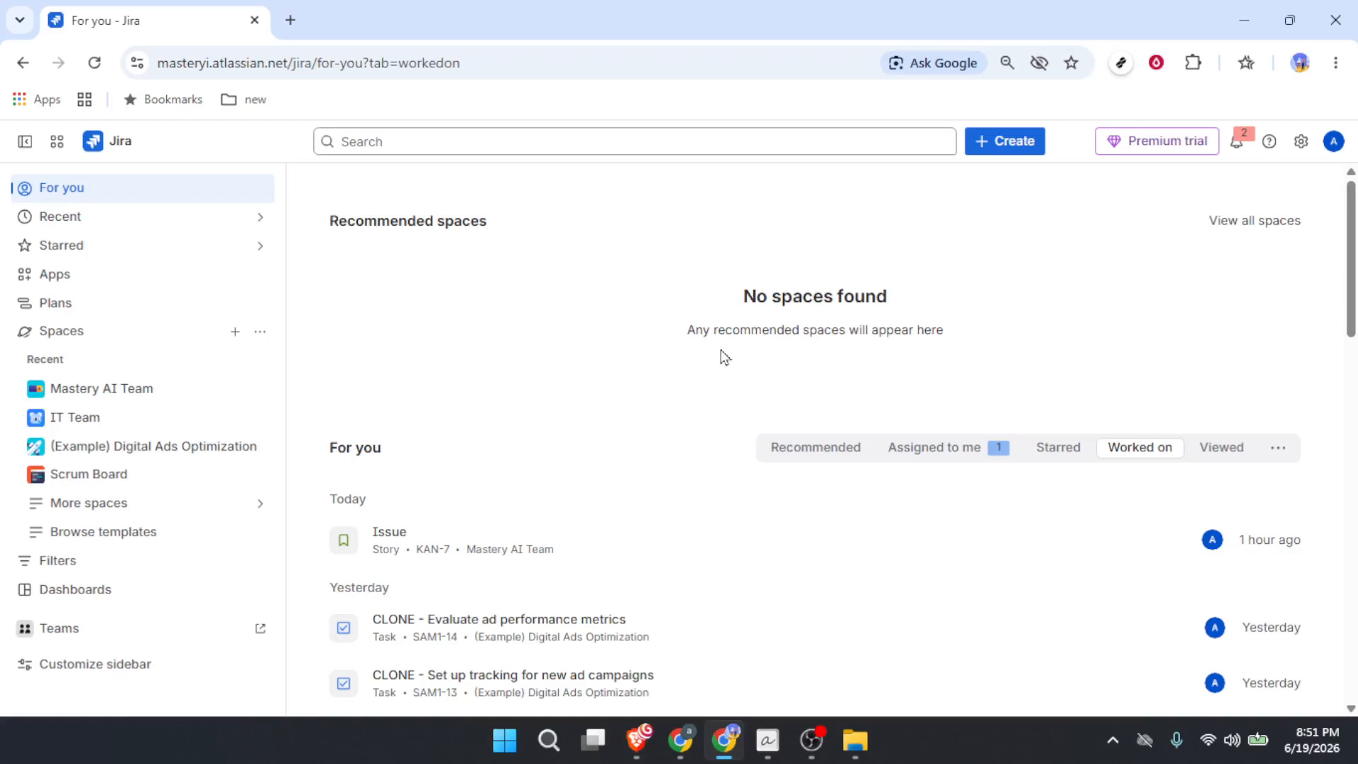
- Start a new automation flow in the Mastery AI Team space, discarding the unsaved flow
left_click(105, 395)
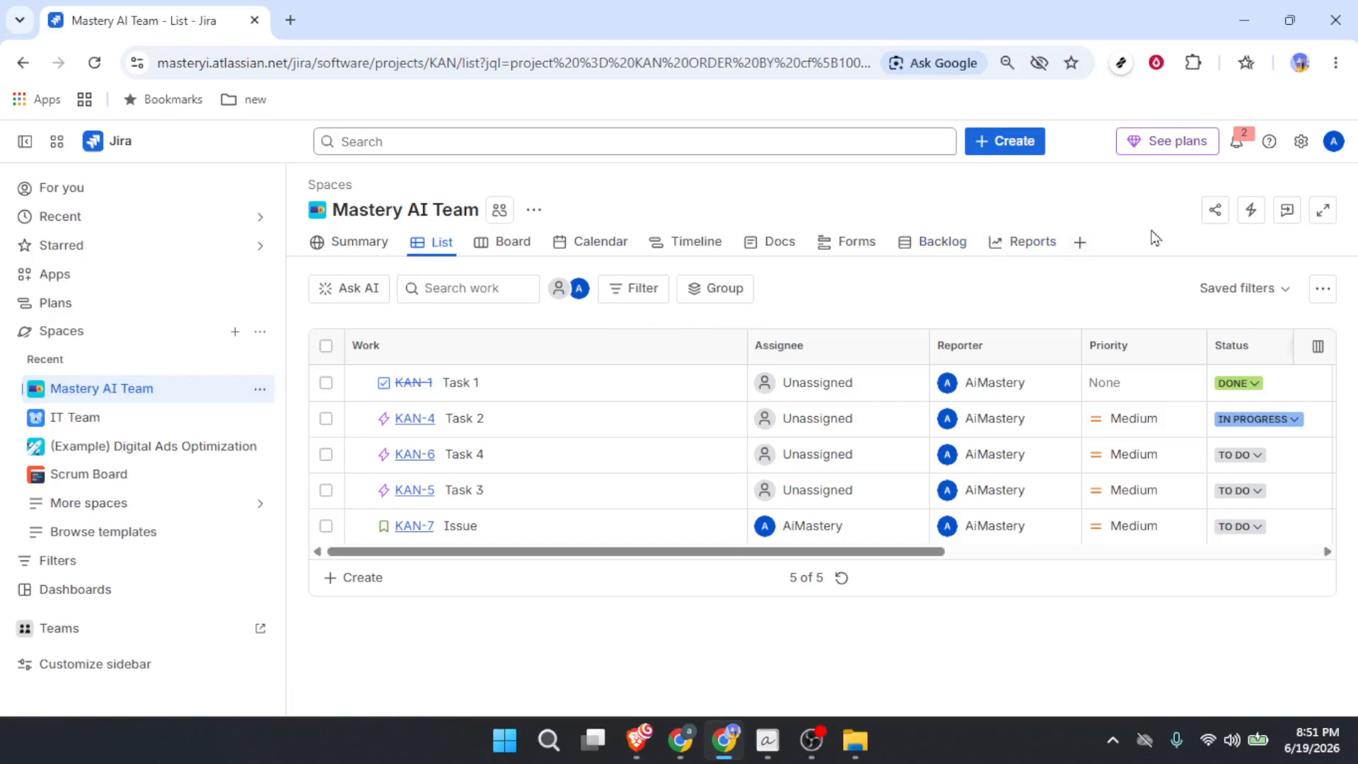
left_click(1251, 213)
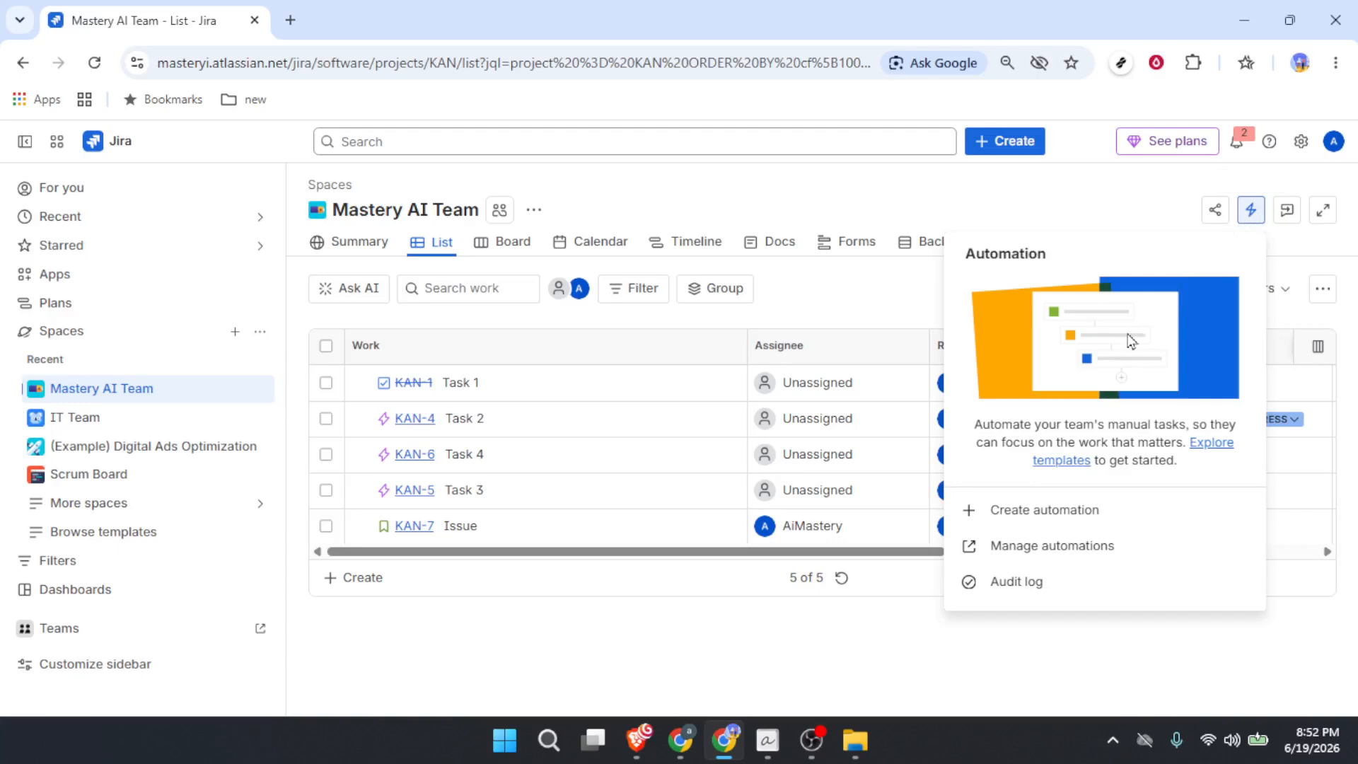
left_click(1056, 519)
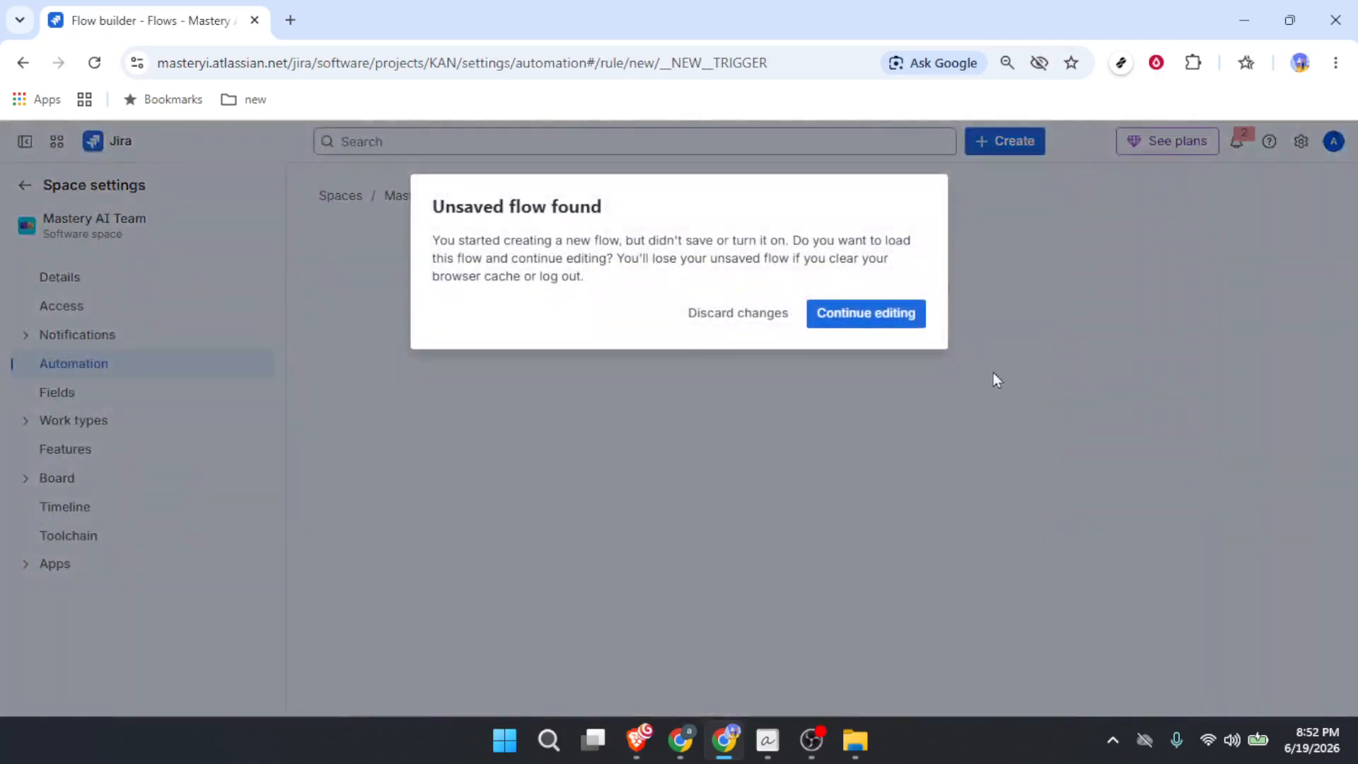
left_click(753, 318)
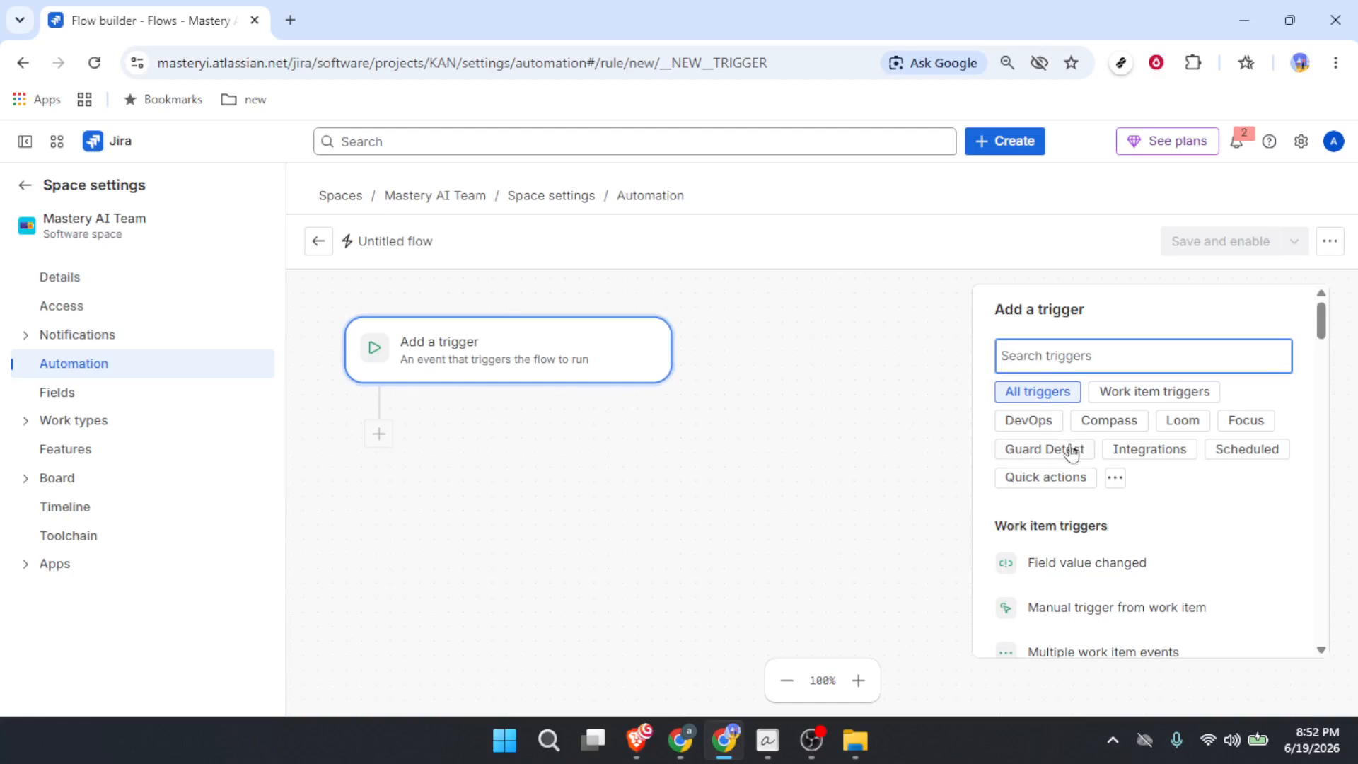
- Look through the available flow triggers, from the work item triggers to the DevOps, Compass and Loom ones
scroll(1070, 460, "down", 2)
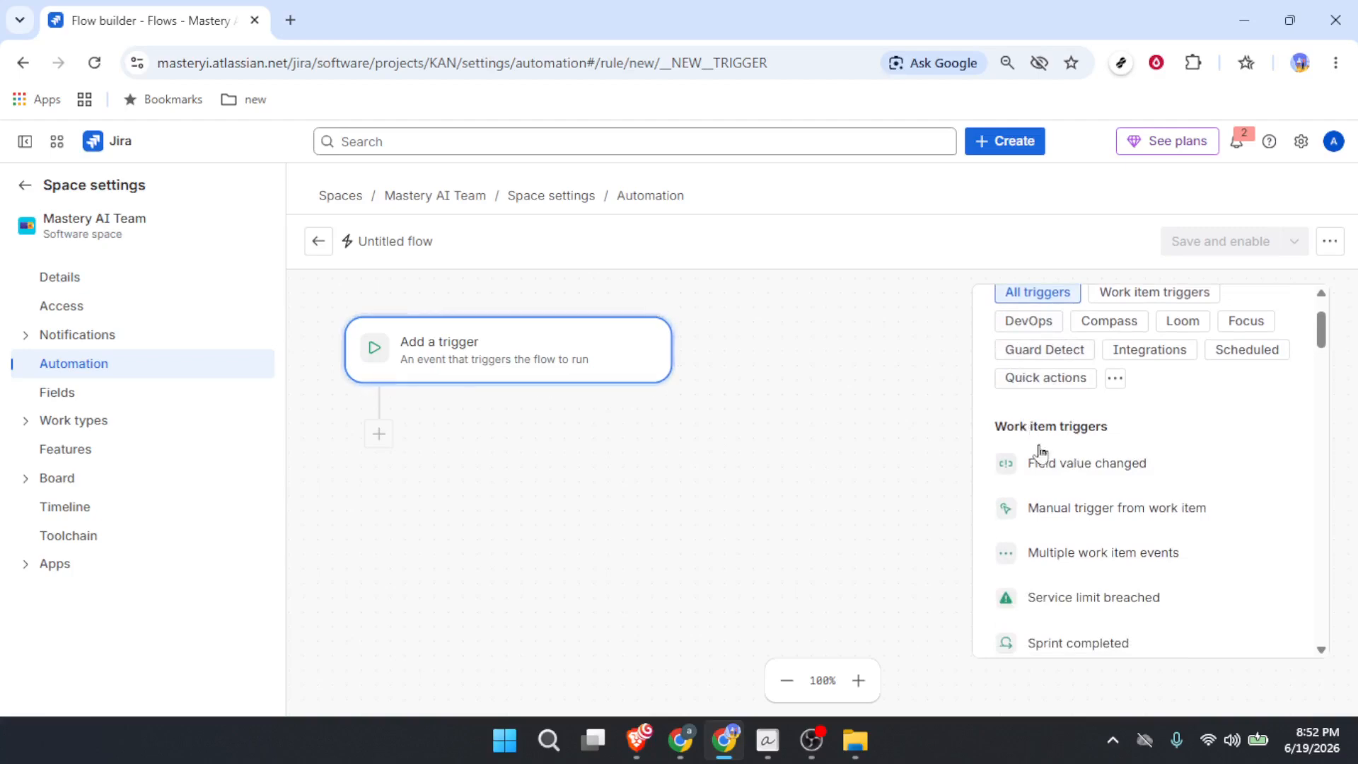
scroll(1046, 457, "down", 2)
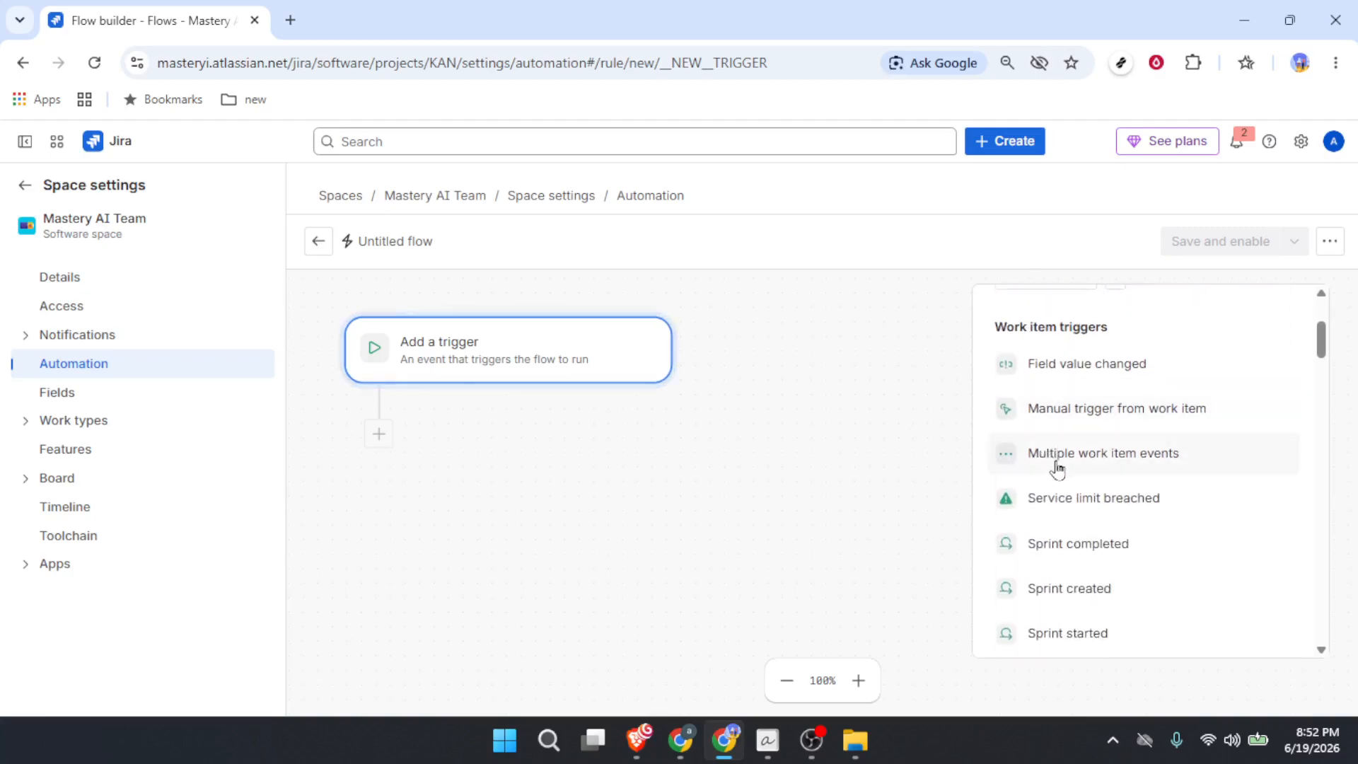
scroll(1051, 463, "down", 4)
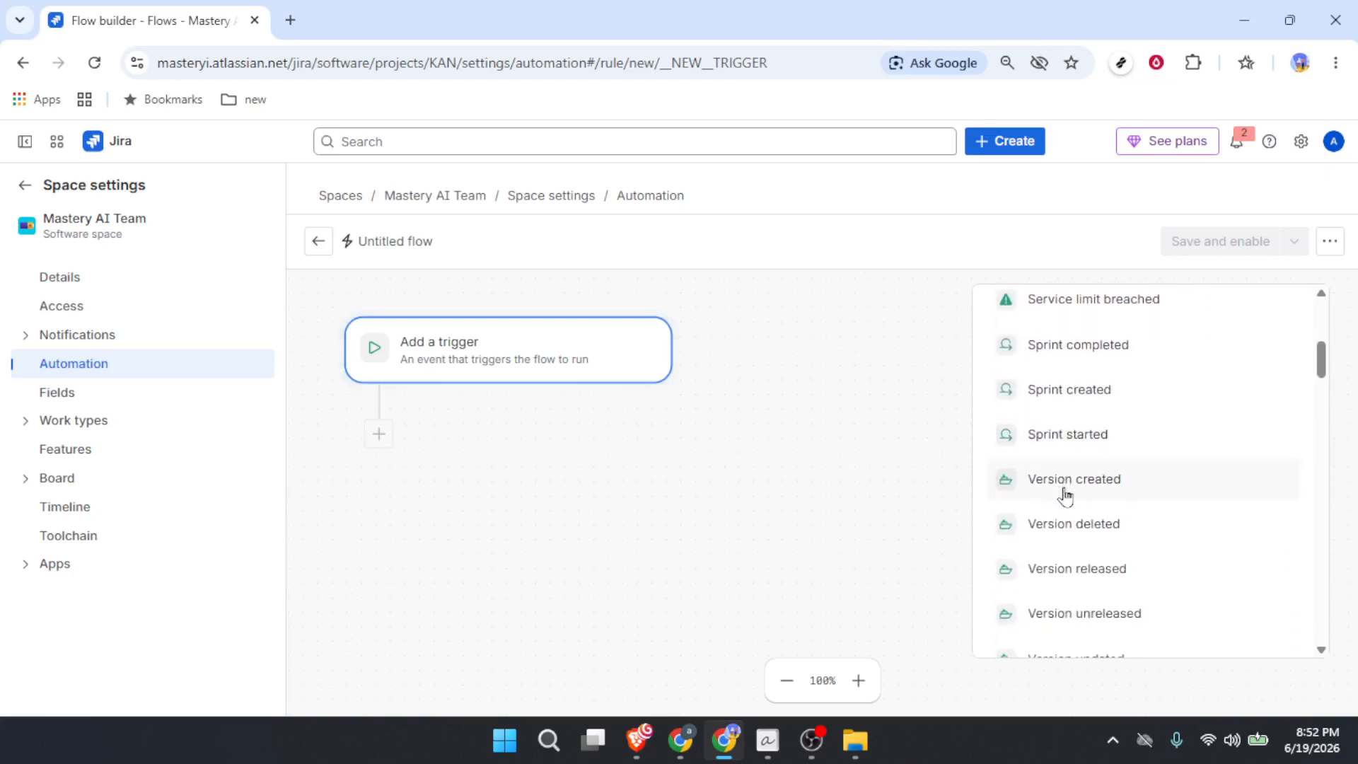
scroll(1066, 503, "down", 4)
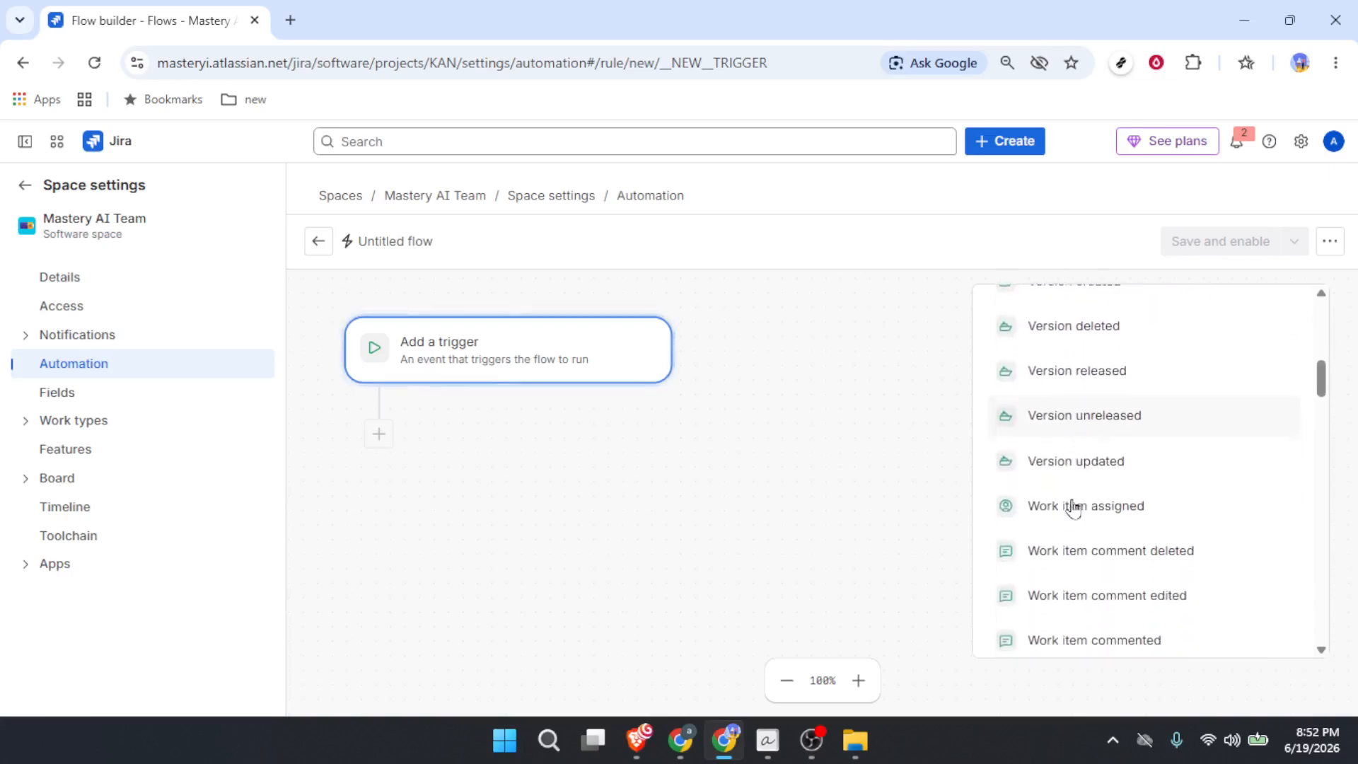
scroll(1075, 509, "down", 2)
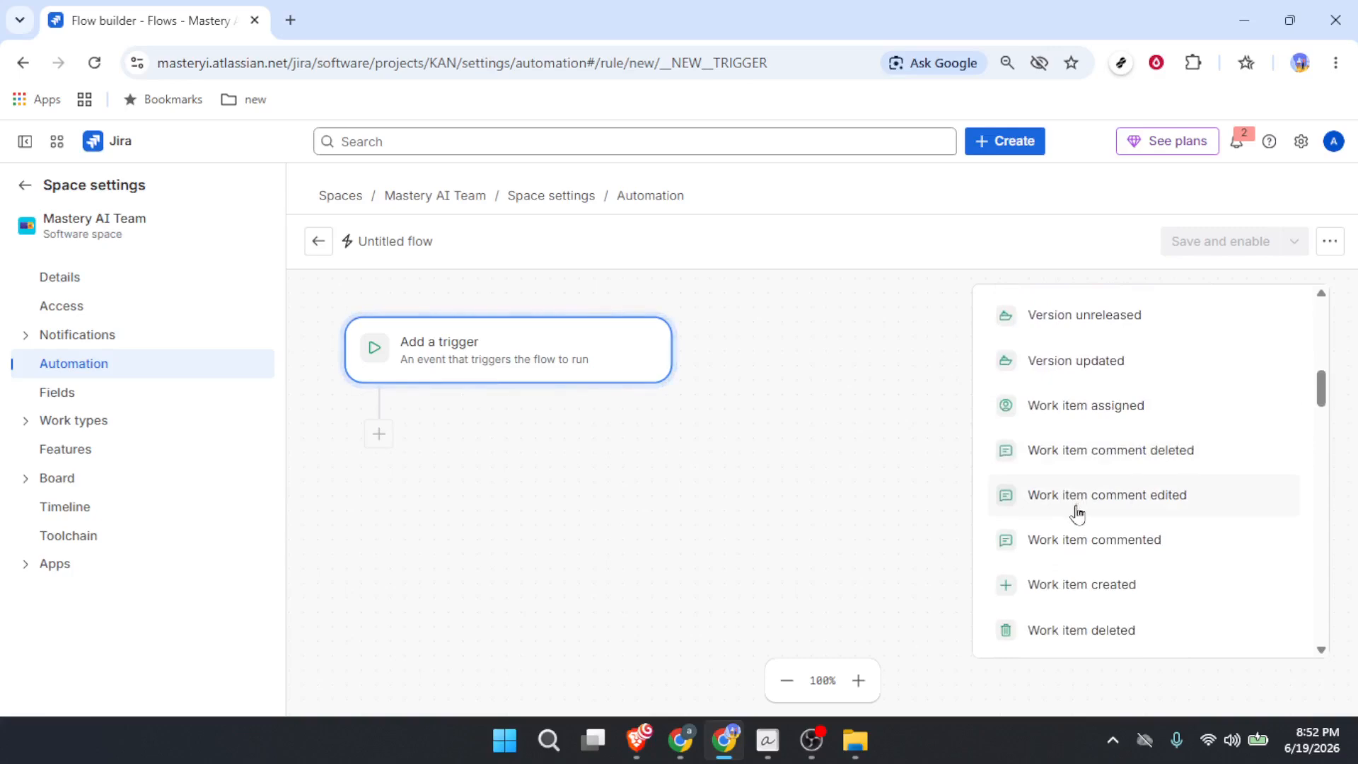
scroll(1078, 511, "down", 4)
scroll(1084, 534, "down", 4)
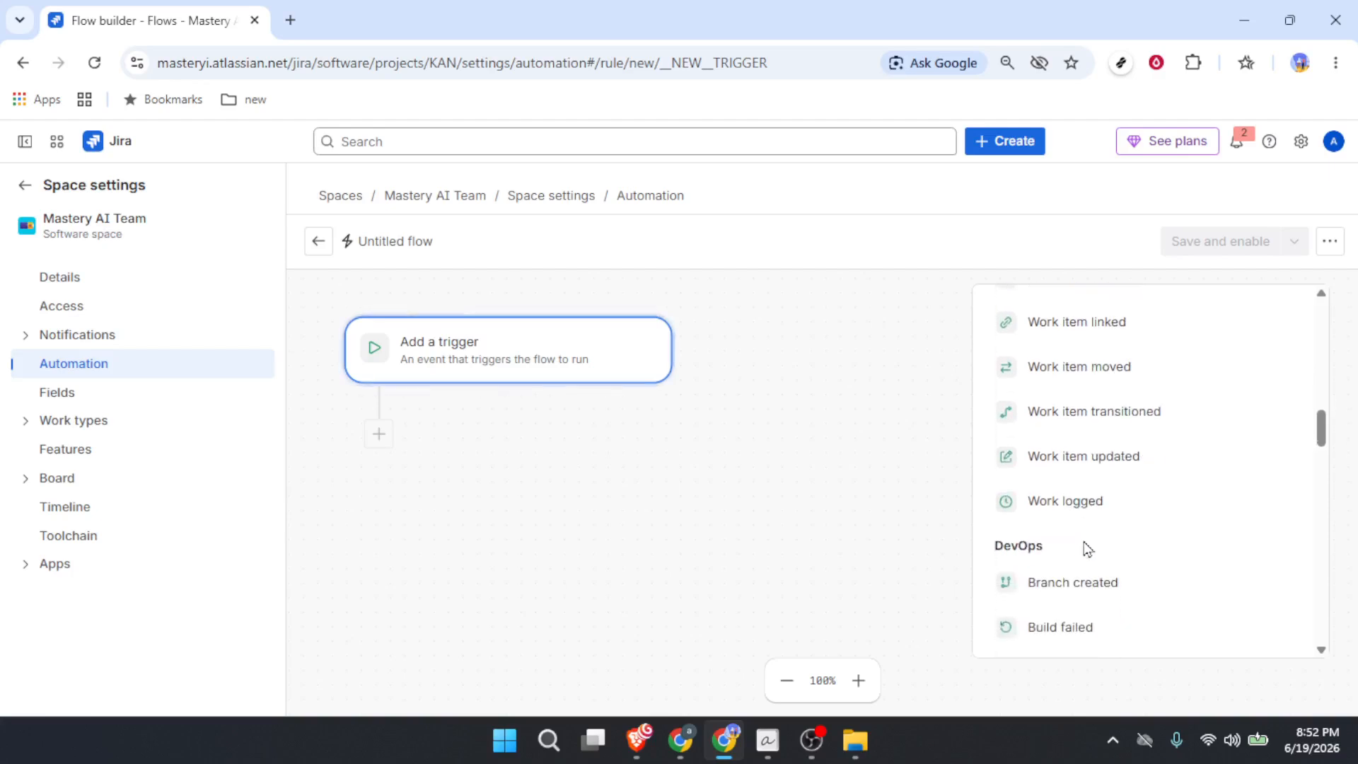
scroll(1088, 550, "down", 4)
scroll(1088, 555, "down", 4)
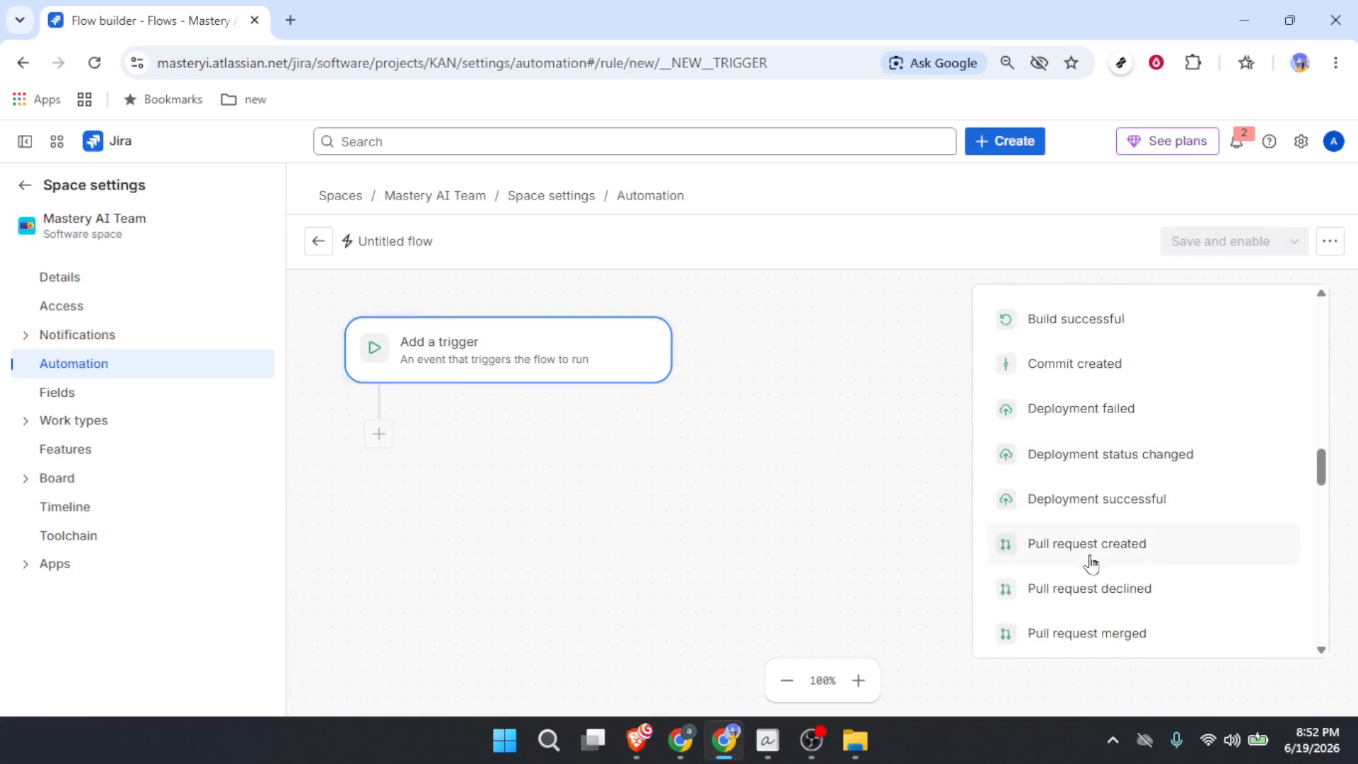
scroll(1092, 564, "down", 6)
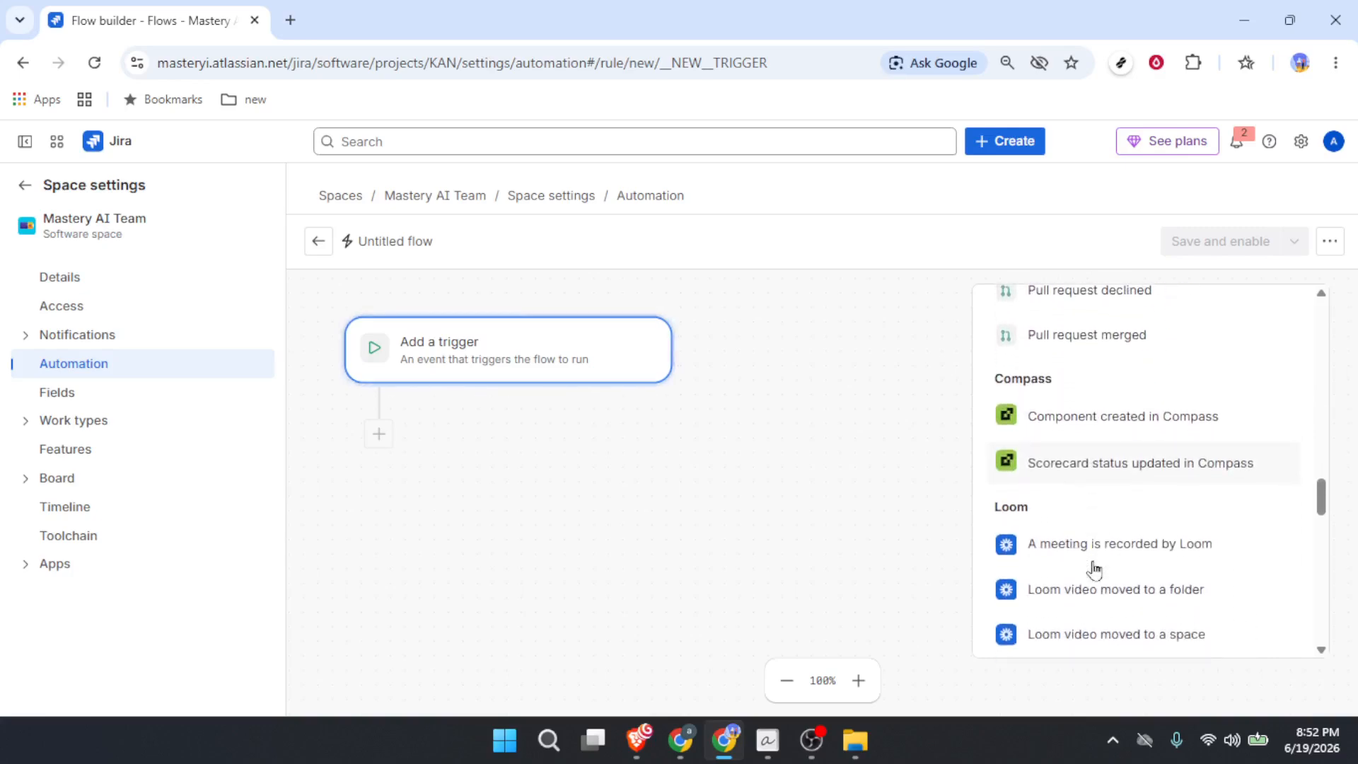
scroll(1092, 558, "up", 10)
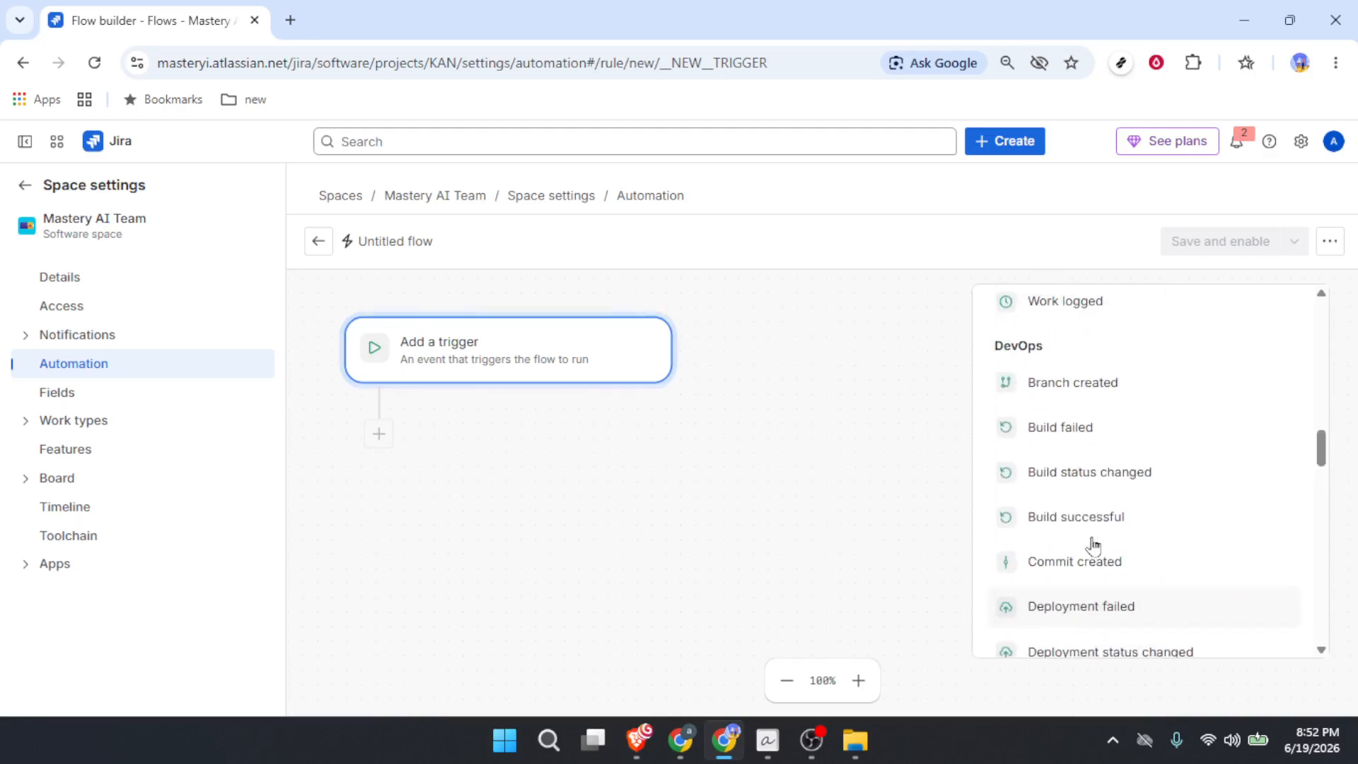
scroll(1095, 530, "up", 8)
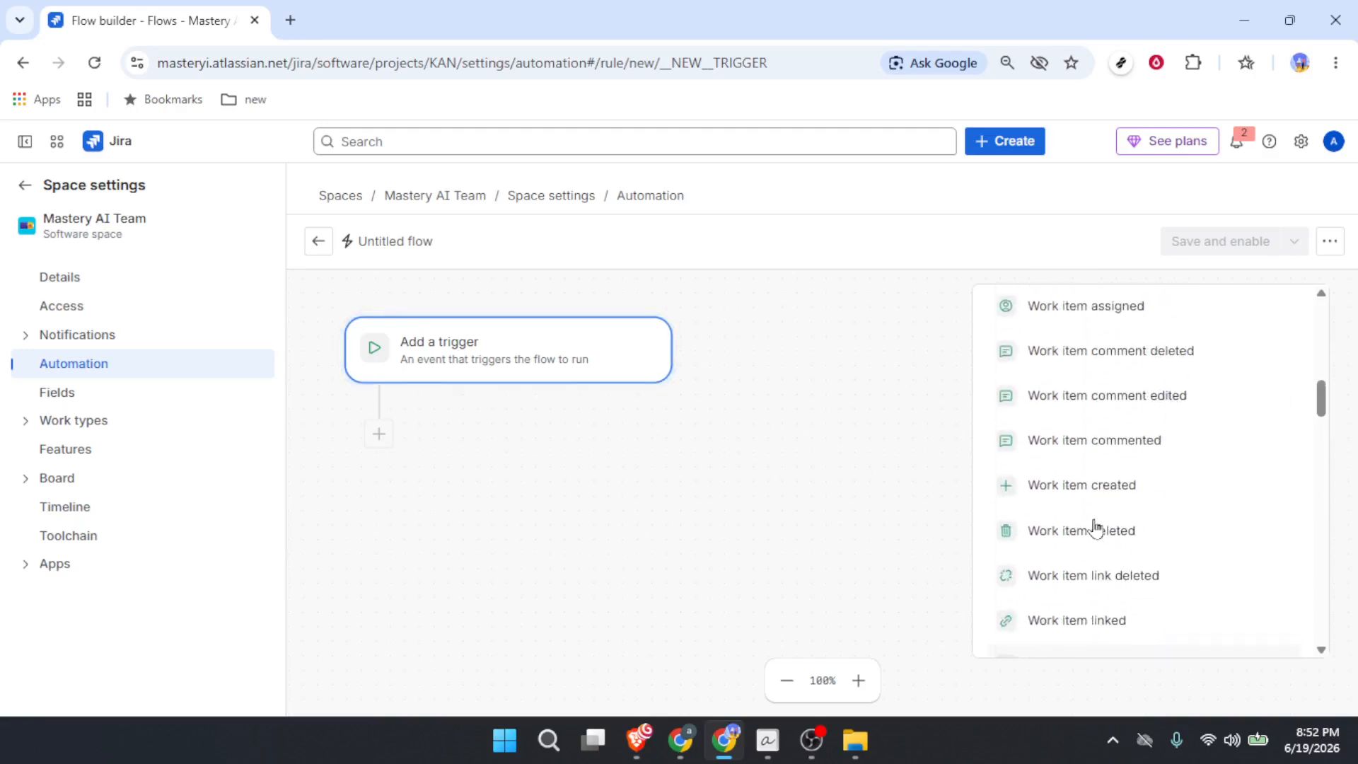
scroll(1093, 505, "up", 2)
scroll(1095, 504, "up", 8)
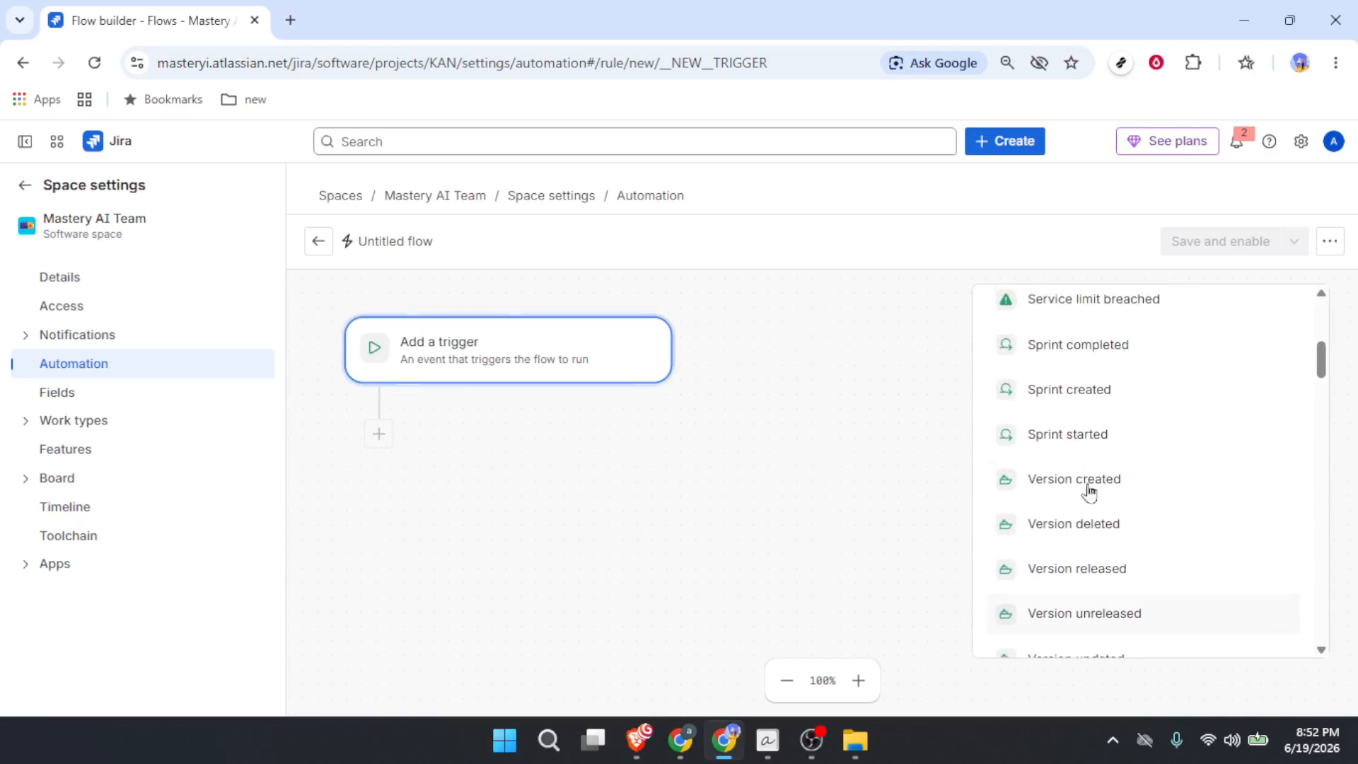
scroll(1079, 446, "up", 1)
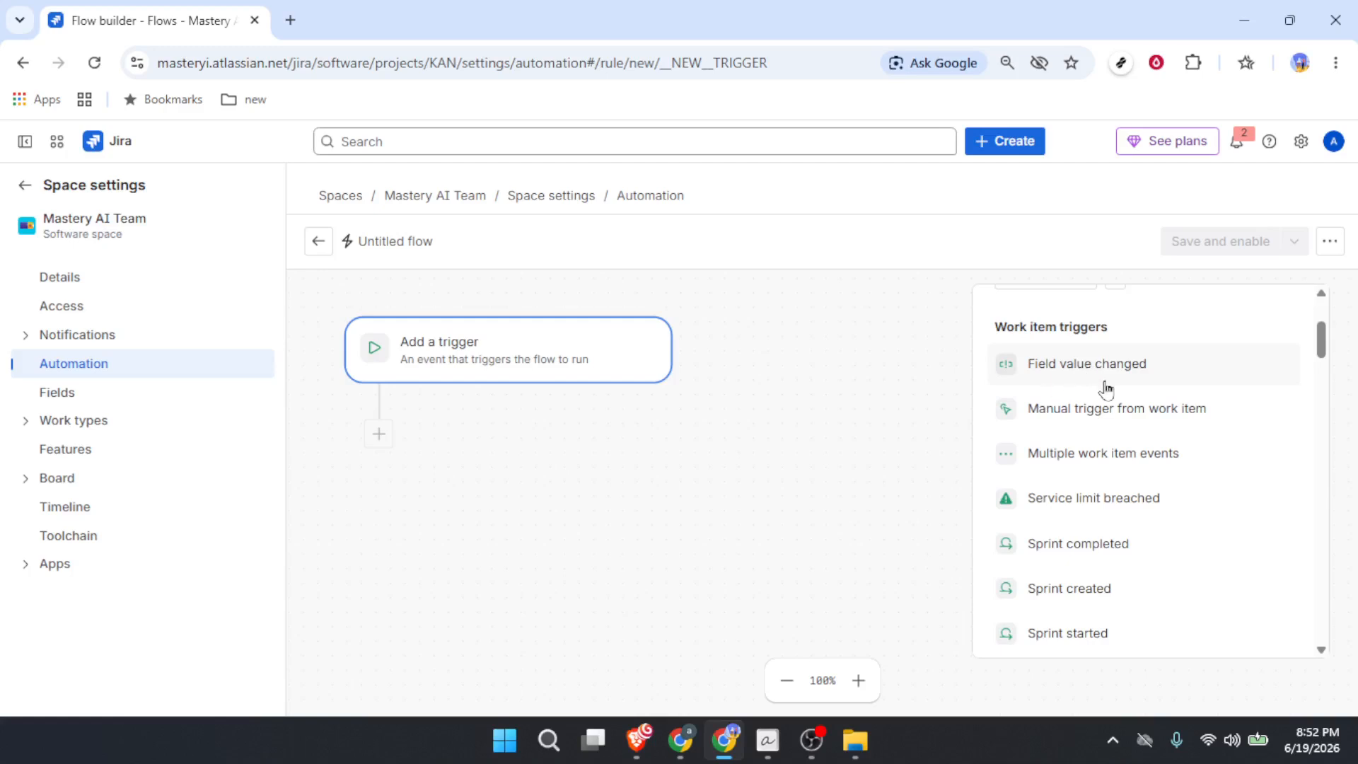
- Add a Field value changed trigger monitoring Attachment, with change type Value added and limited to the Create work item operation
left_click(1061, 378)
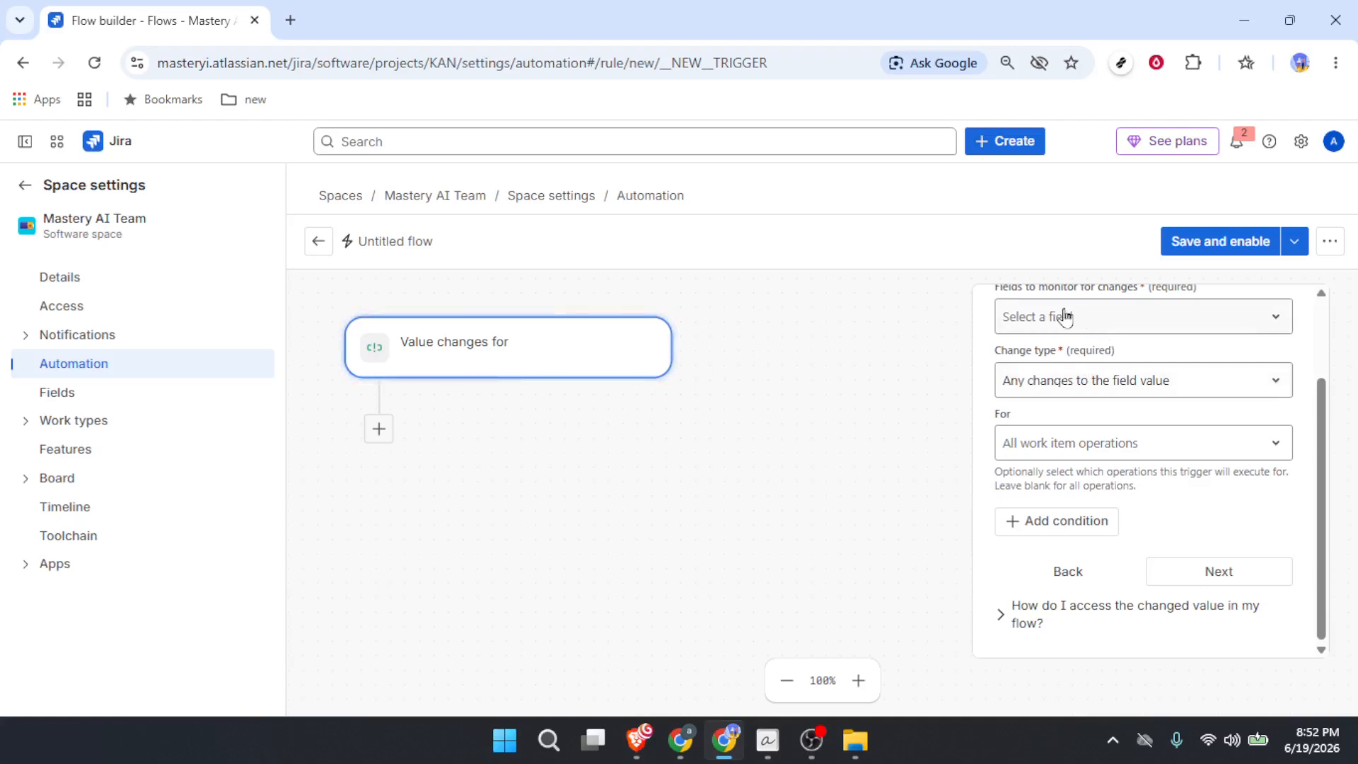
left_click(1173, 314)
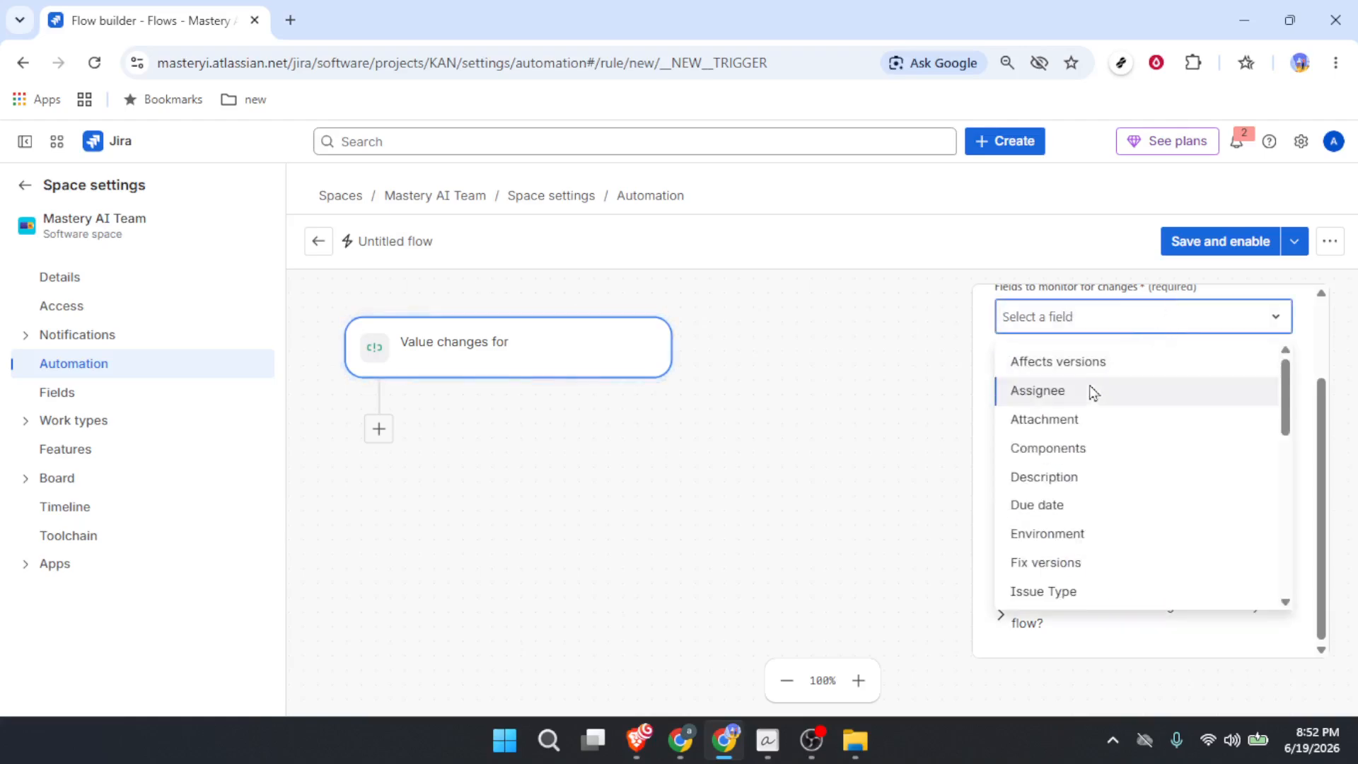
left_click(1075, 418)
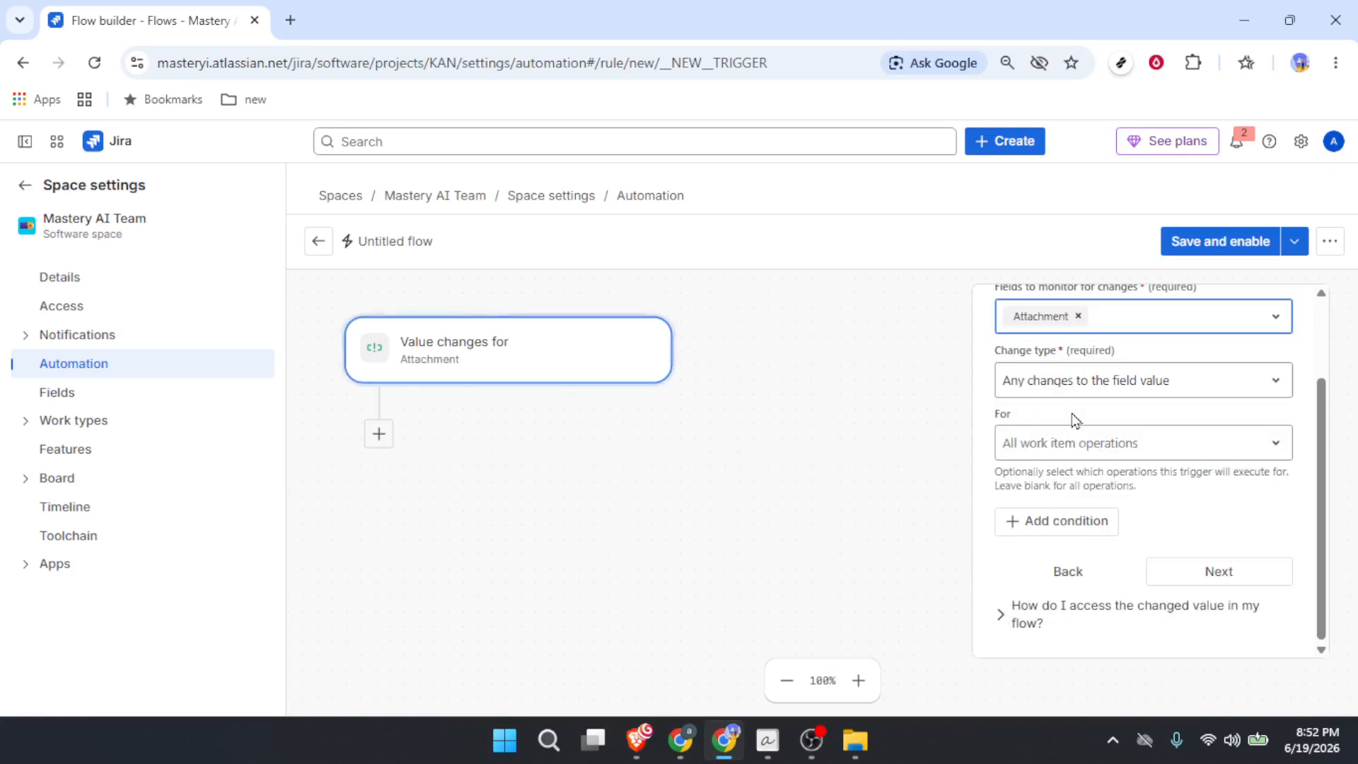
left_click(1135, 394)
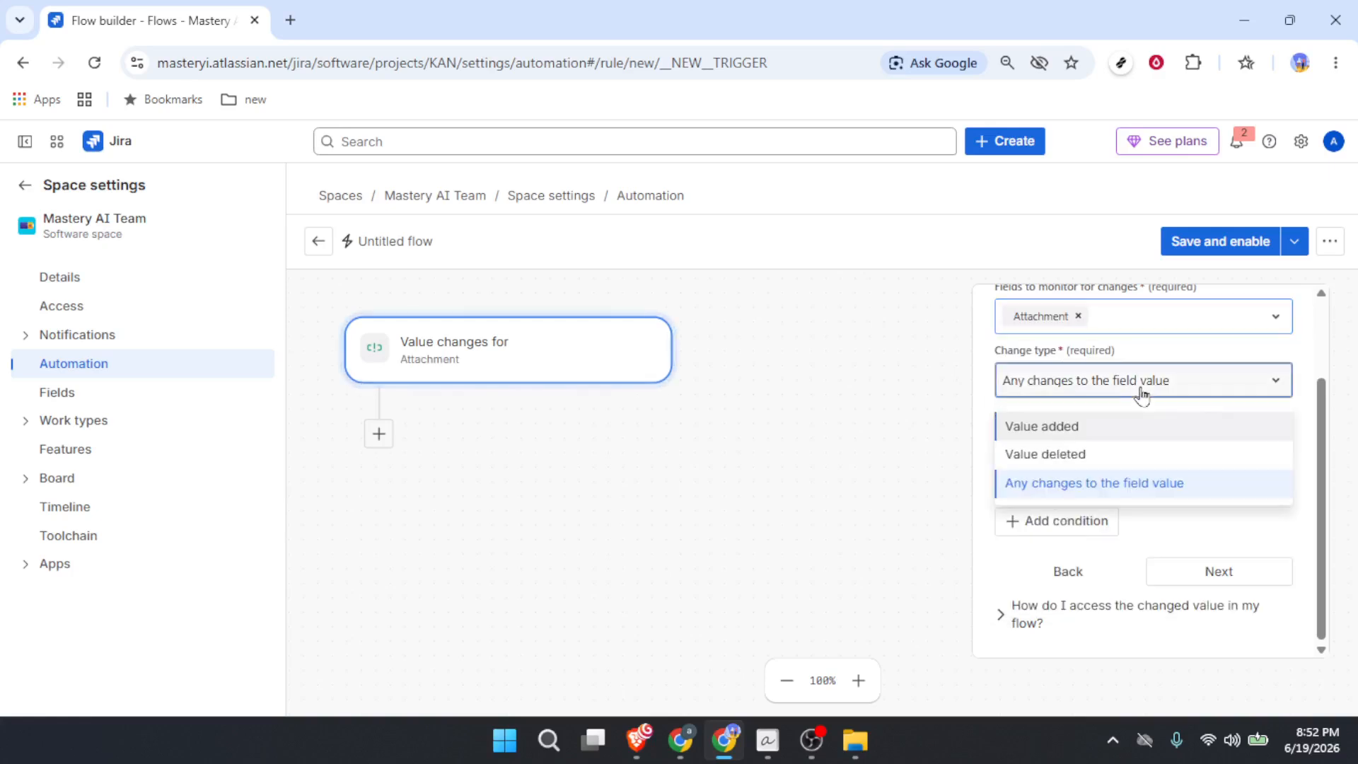
left_click(1079, 427)
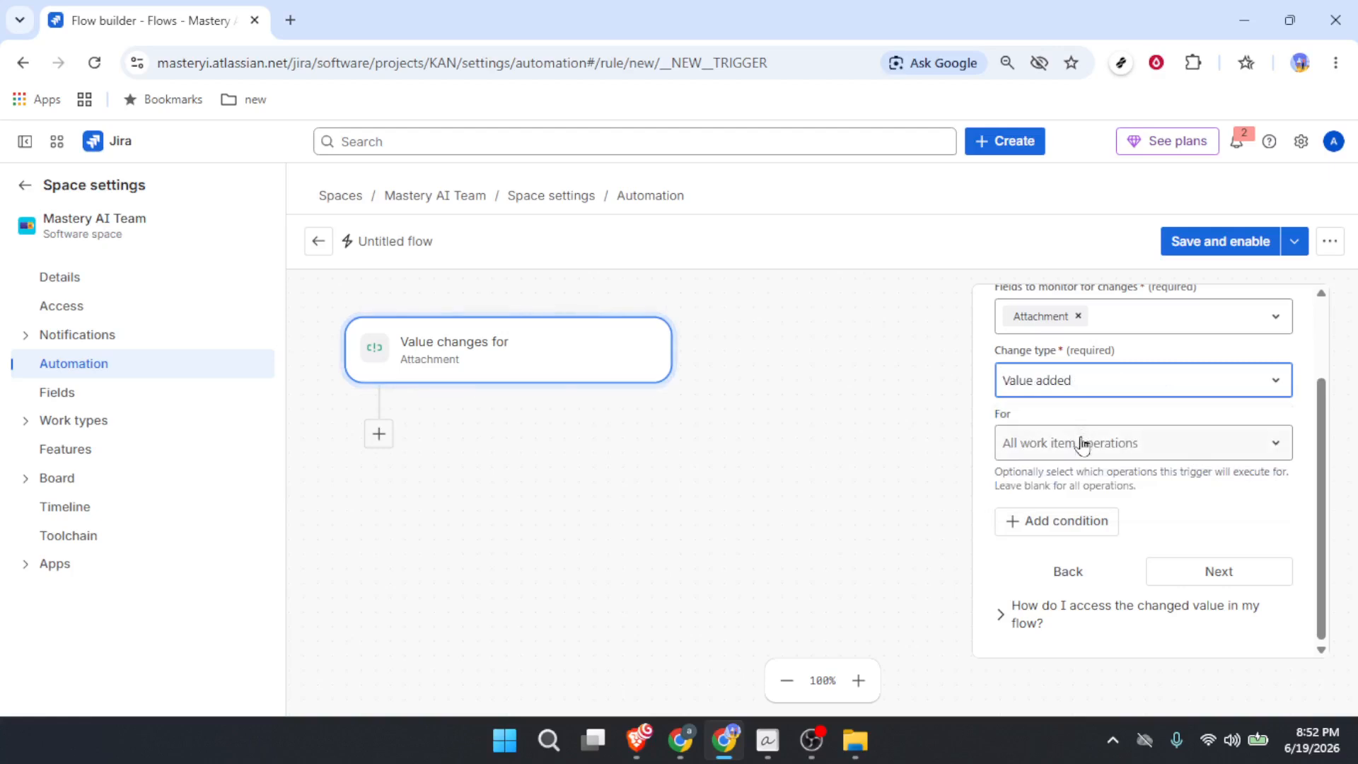
left_click(1082, 446)
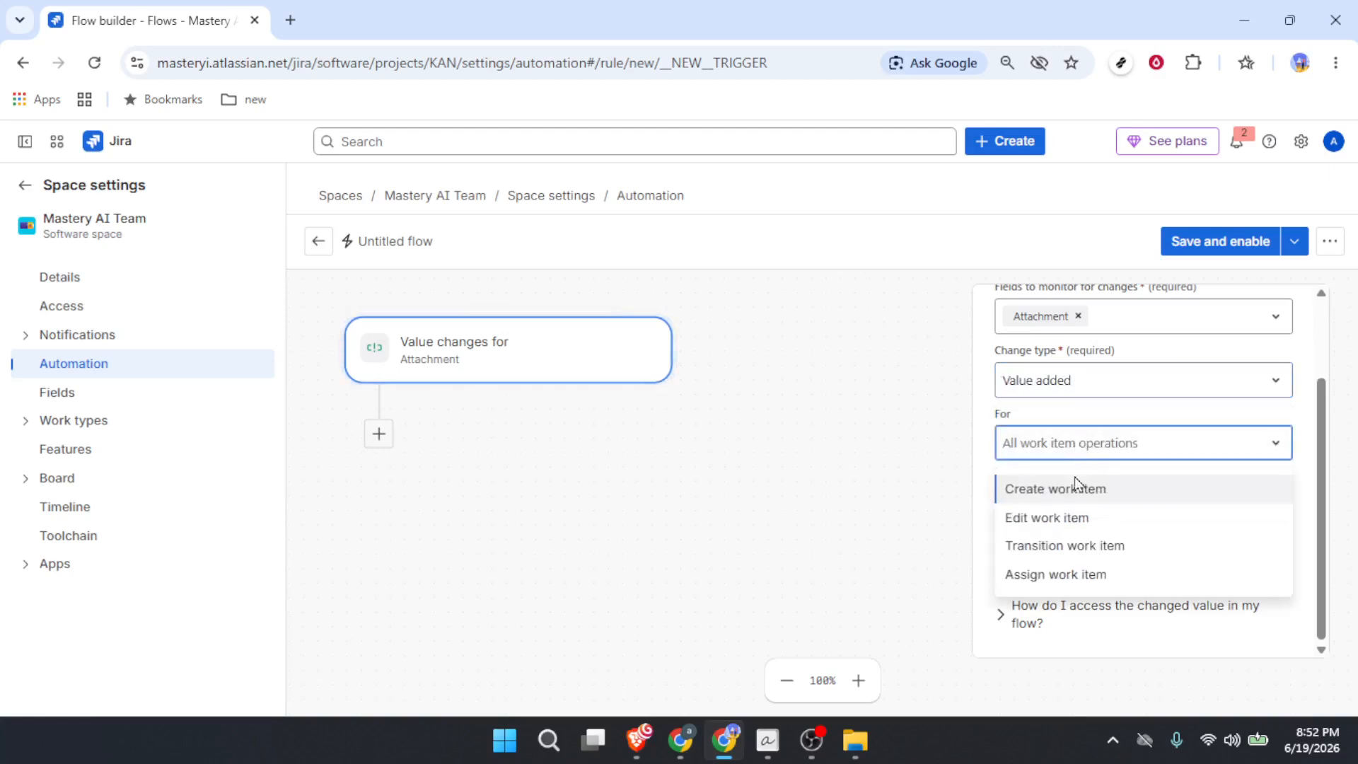
left_click(1066, 497)
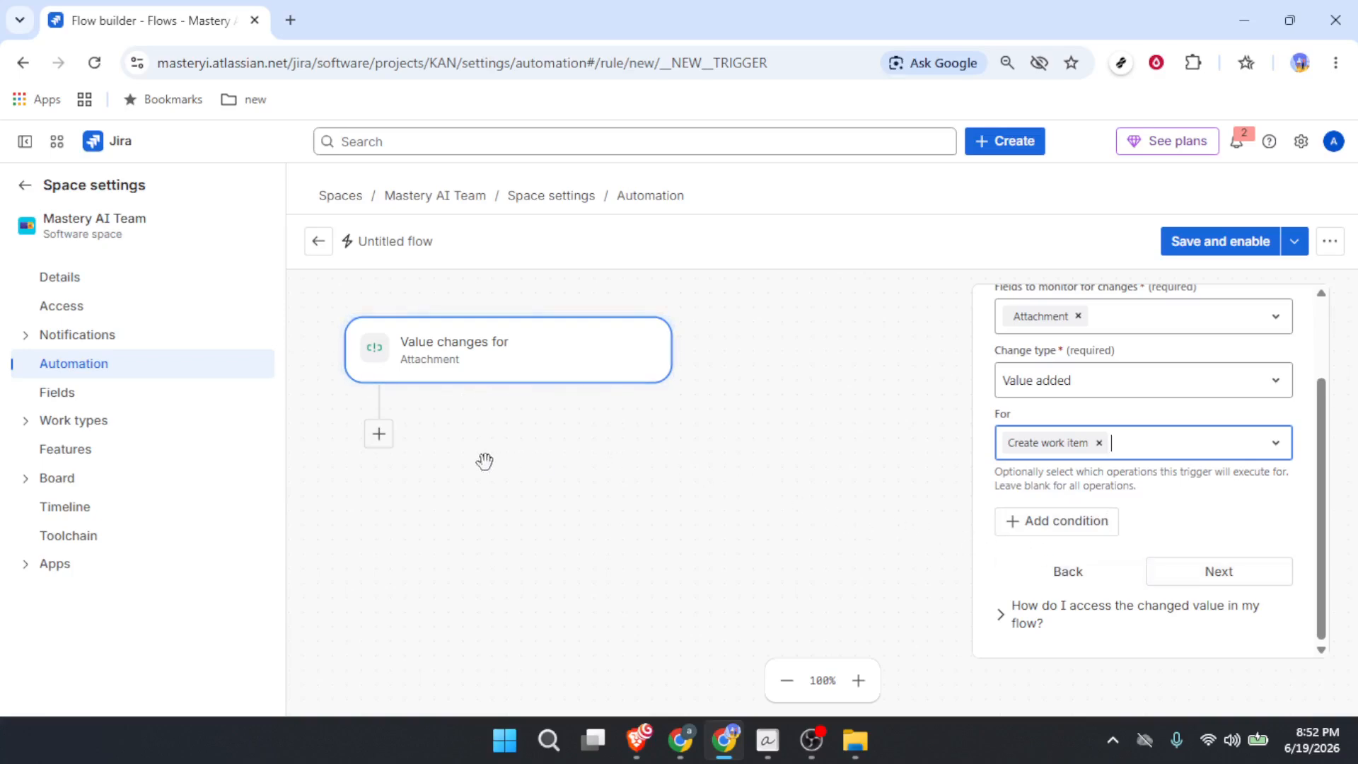
- Add a Create lookup table action below the trigger, with the table variable name demo
left_click(379, 434)
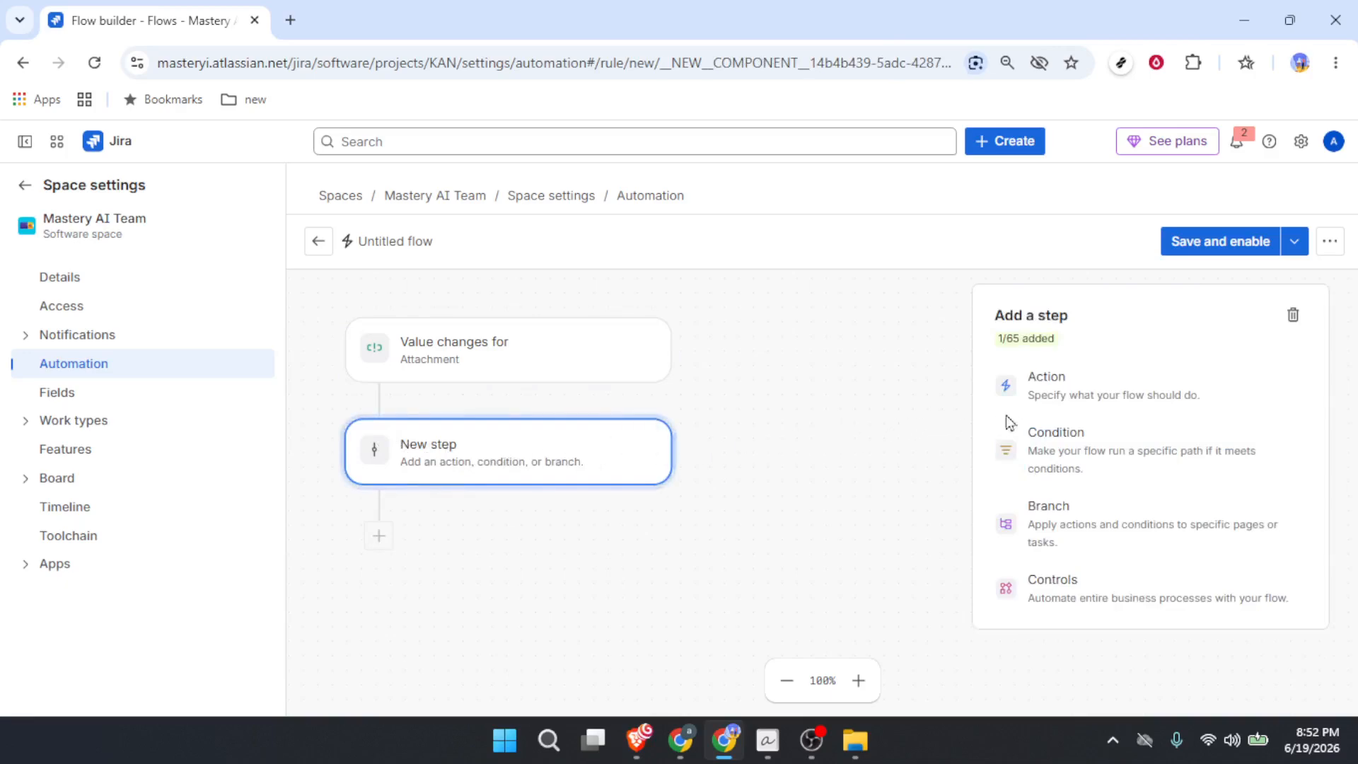
left_click(1098, 385)
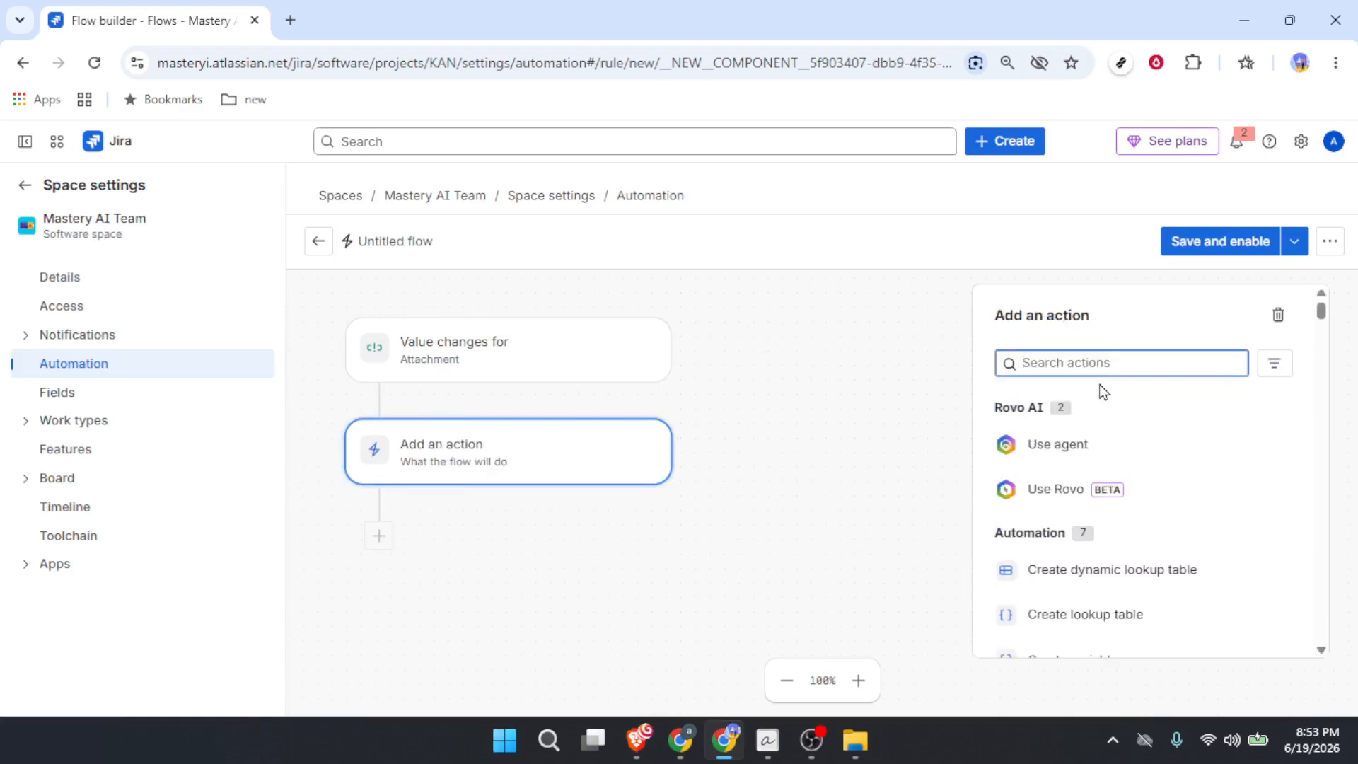
scroll(1100, 391, "down", 2)
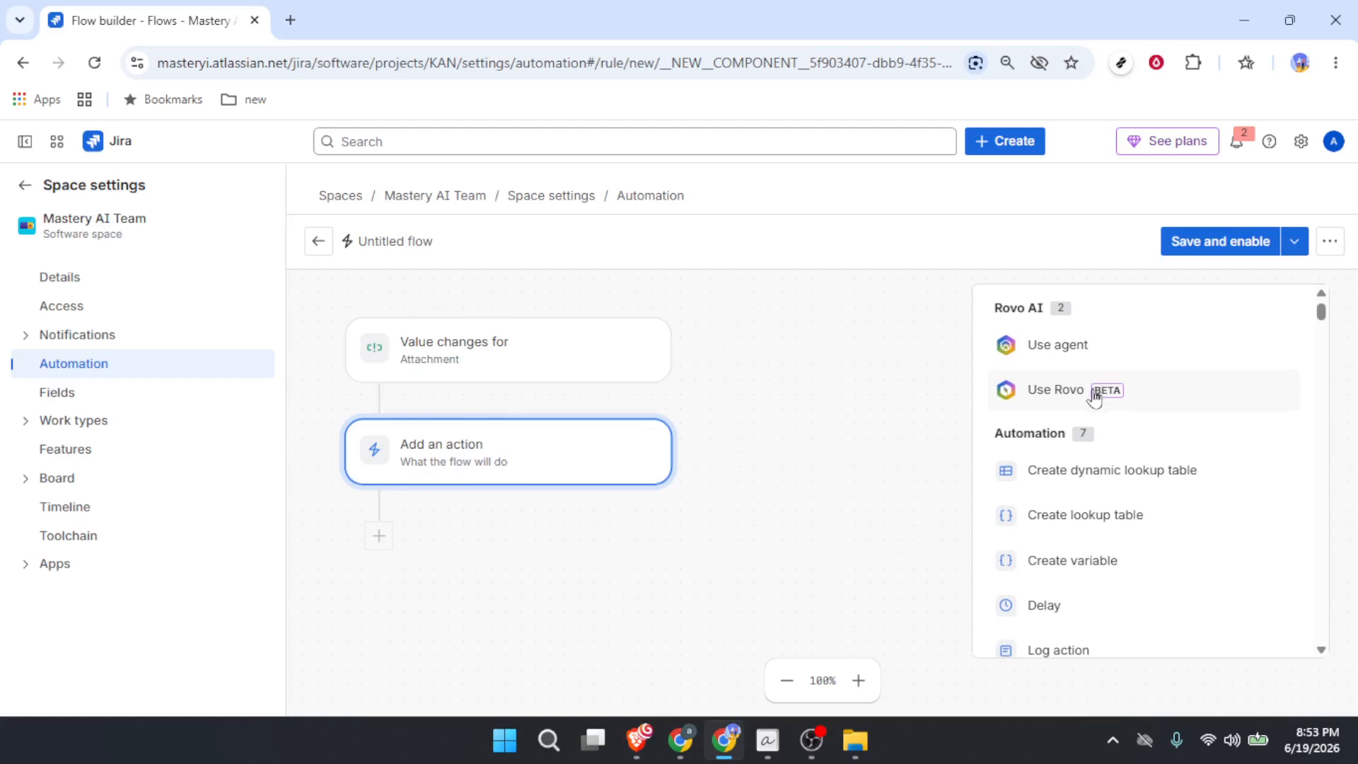
scroll(1101, 441, "down", 2)
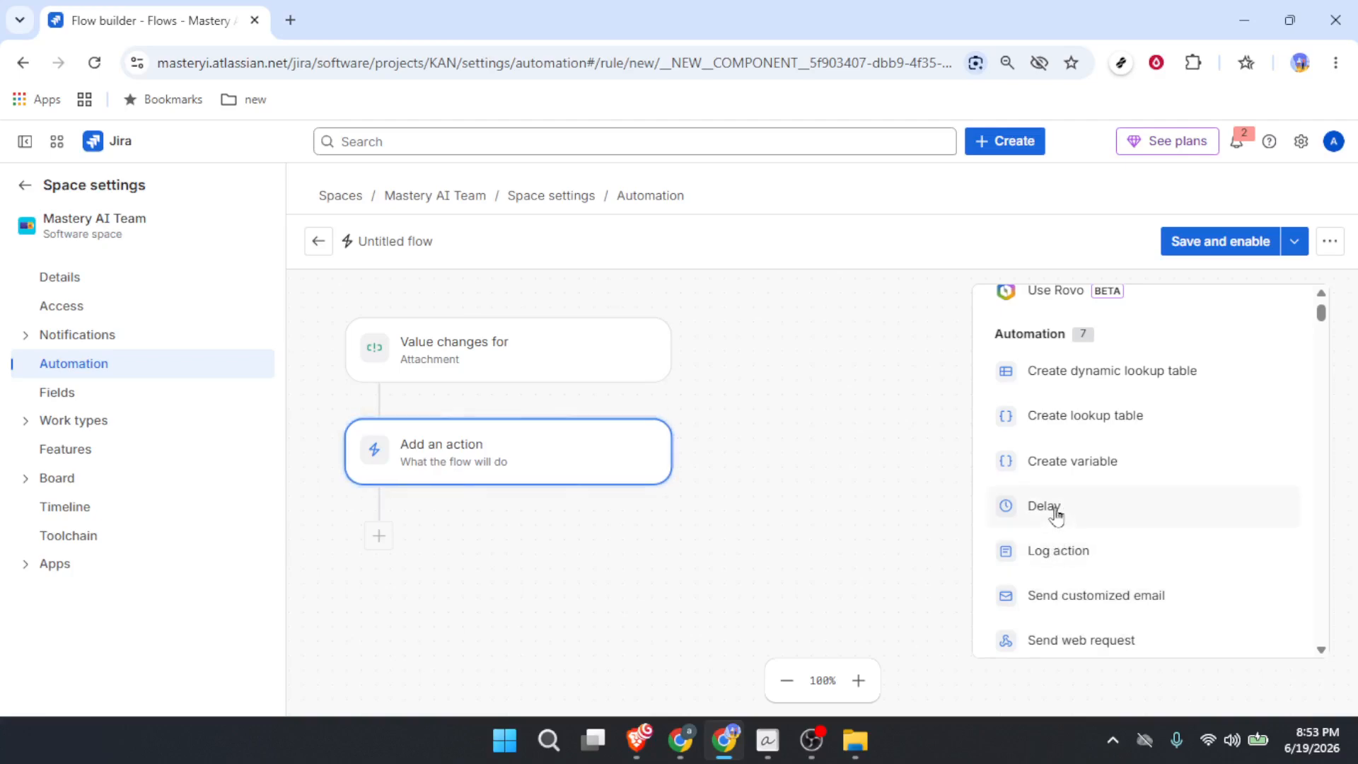
left_click(1080, 431)
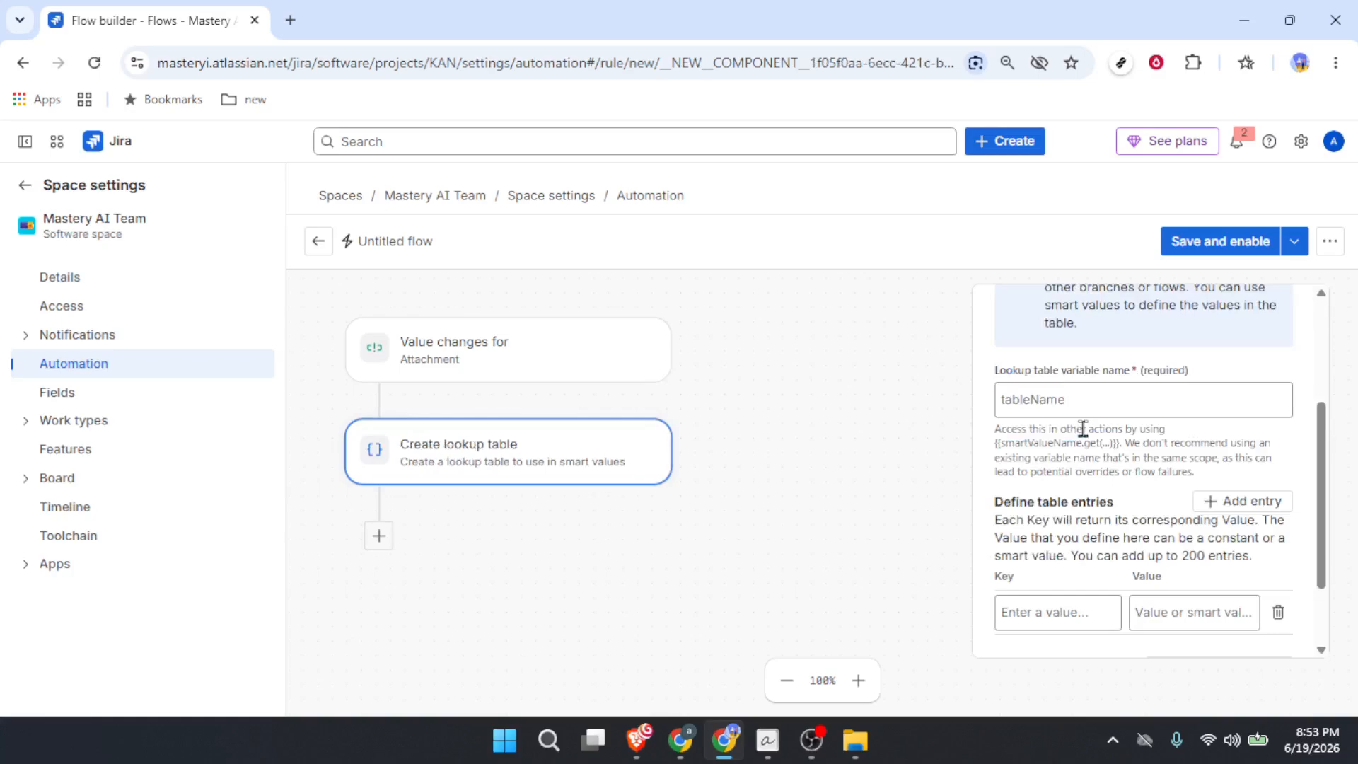
left_click(1098, 404)
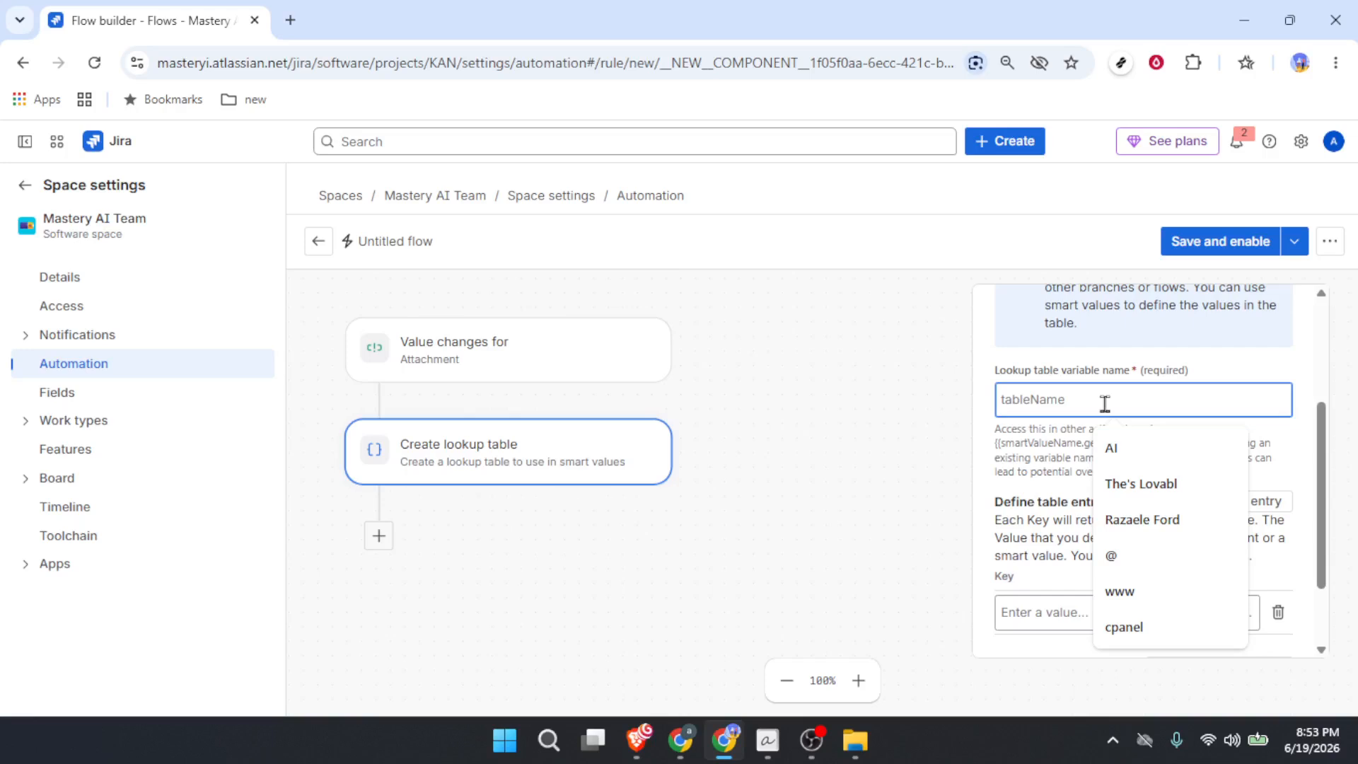
type("demo")
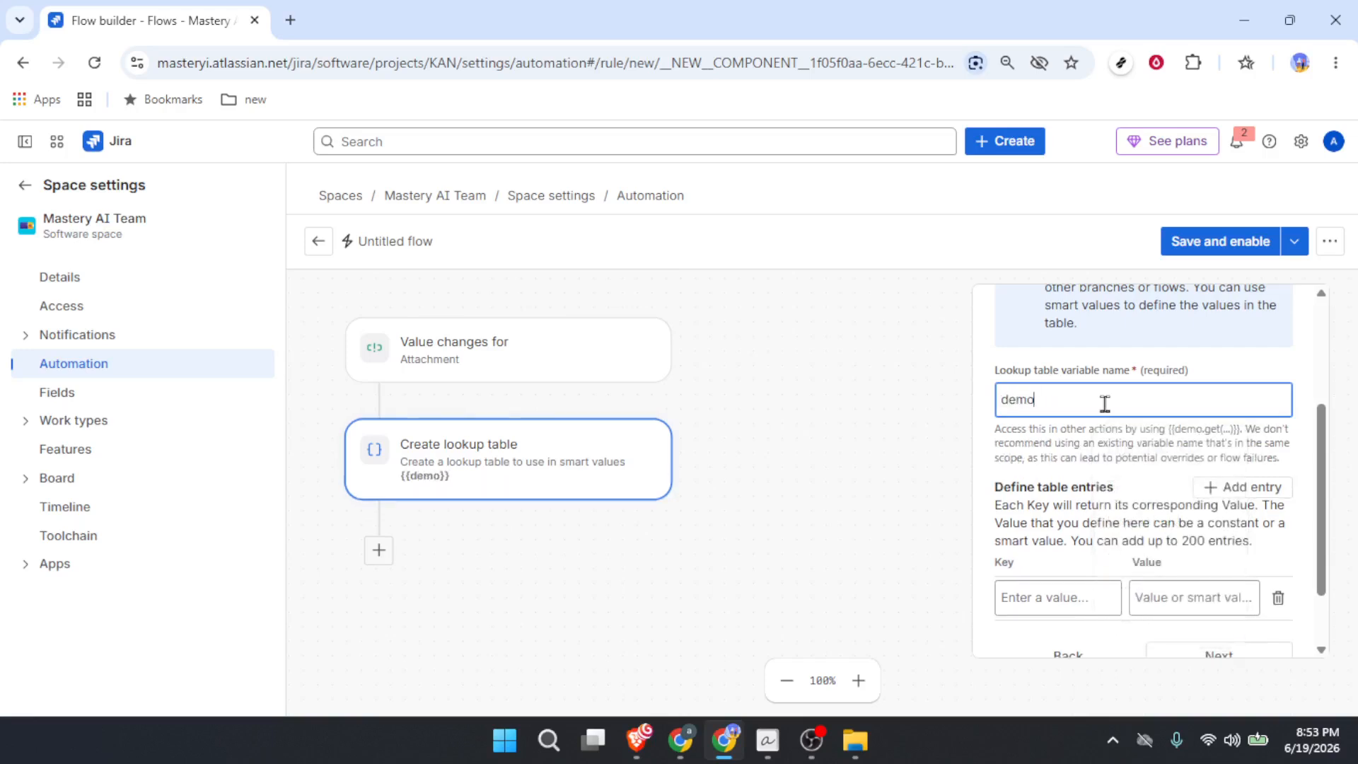
scroll(1102, 425, "down", 2)
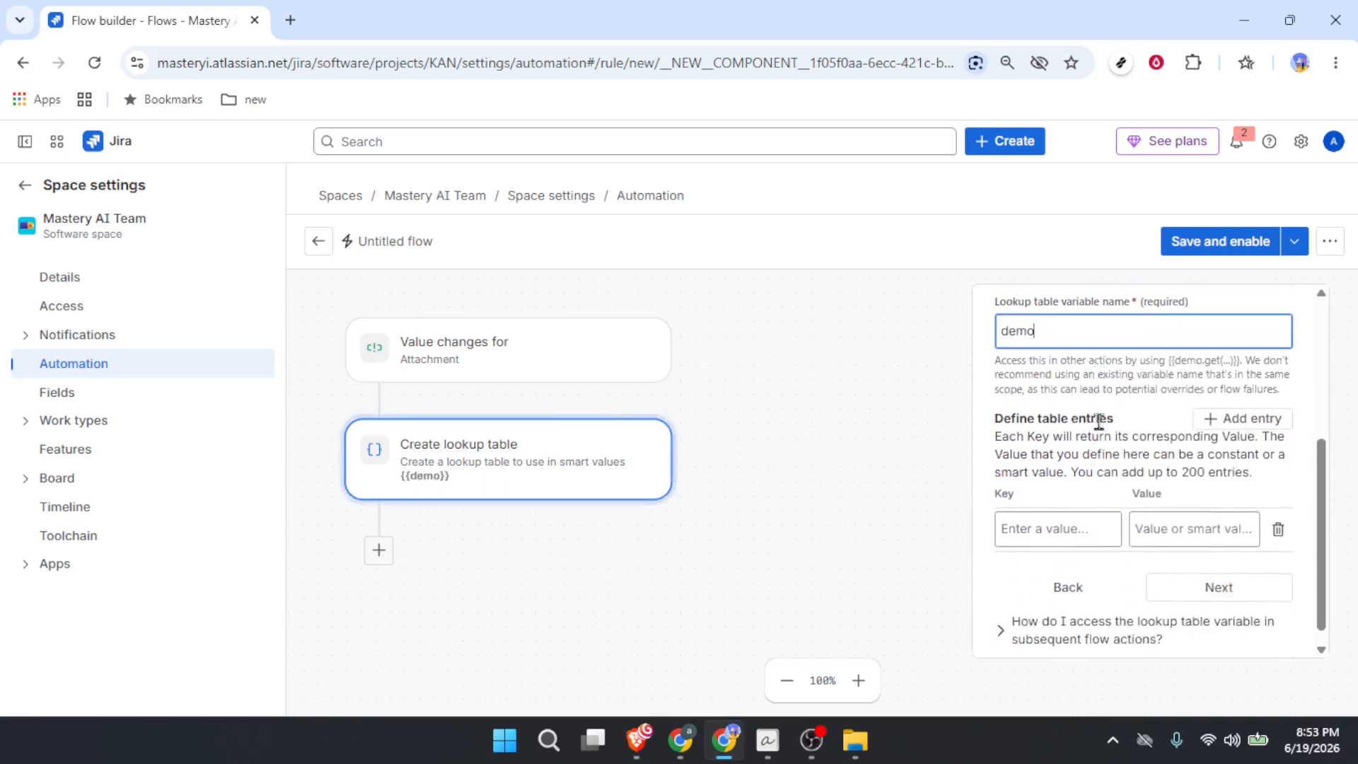
left_click(1188, 575)
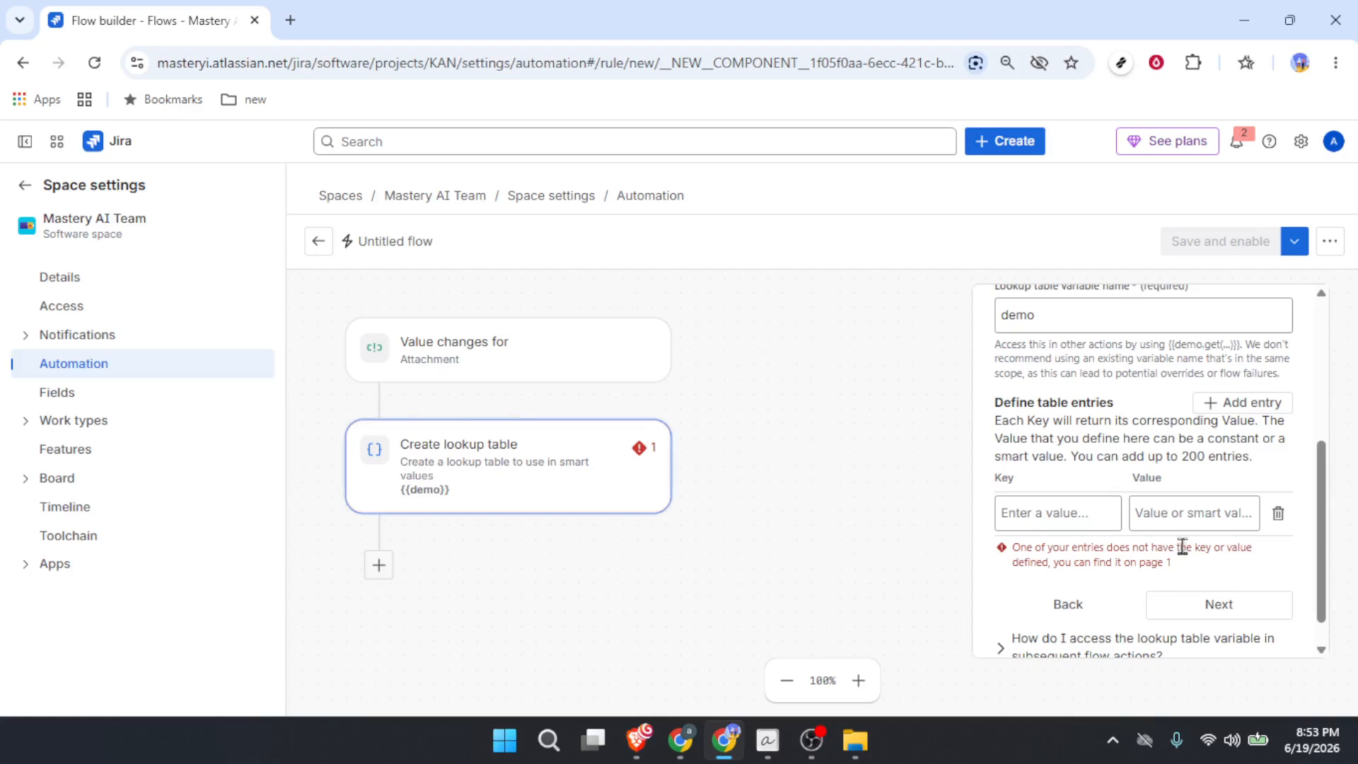
- Define the lookup table's entry with key 5 and value 5
left_click(1076, 519)
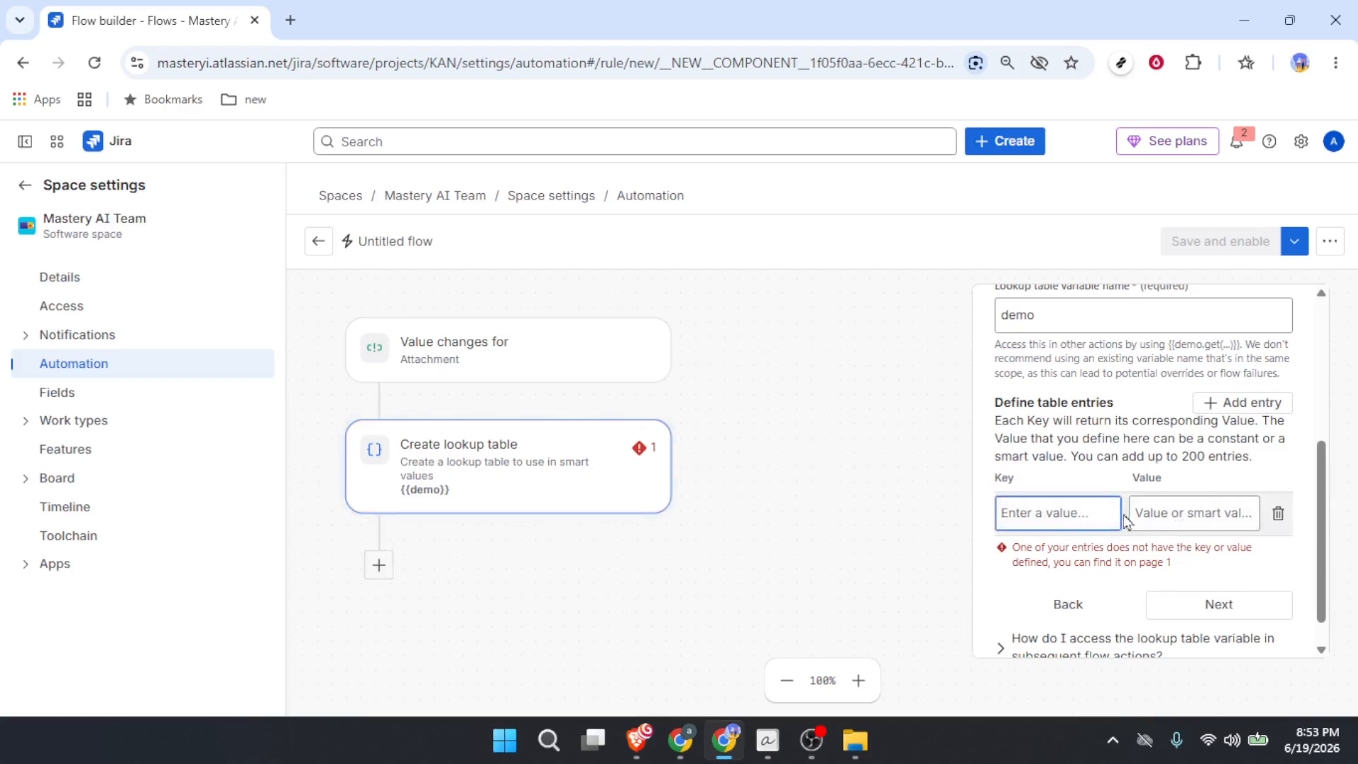
type("5")
left_click(1148, 512)
type("5")
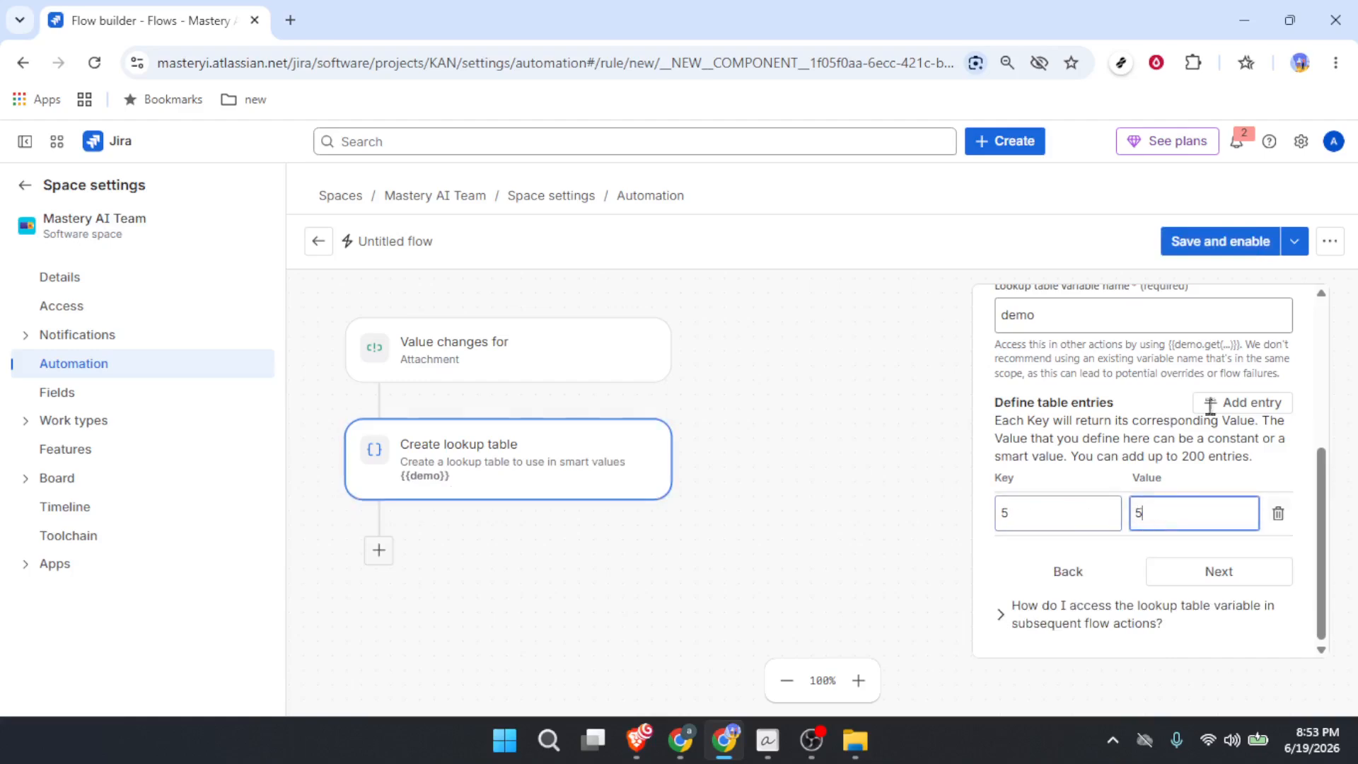
- Save the flow under the name sample and turn it on
left_click(1241, 254)
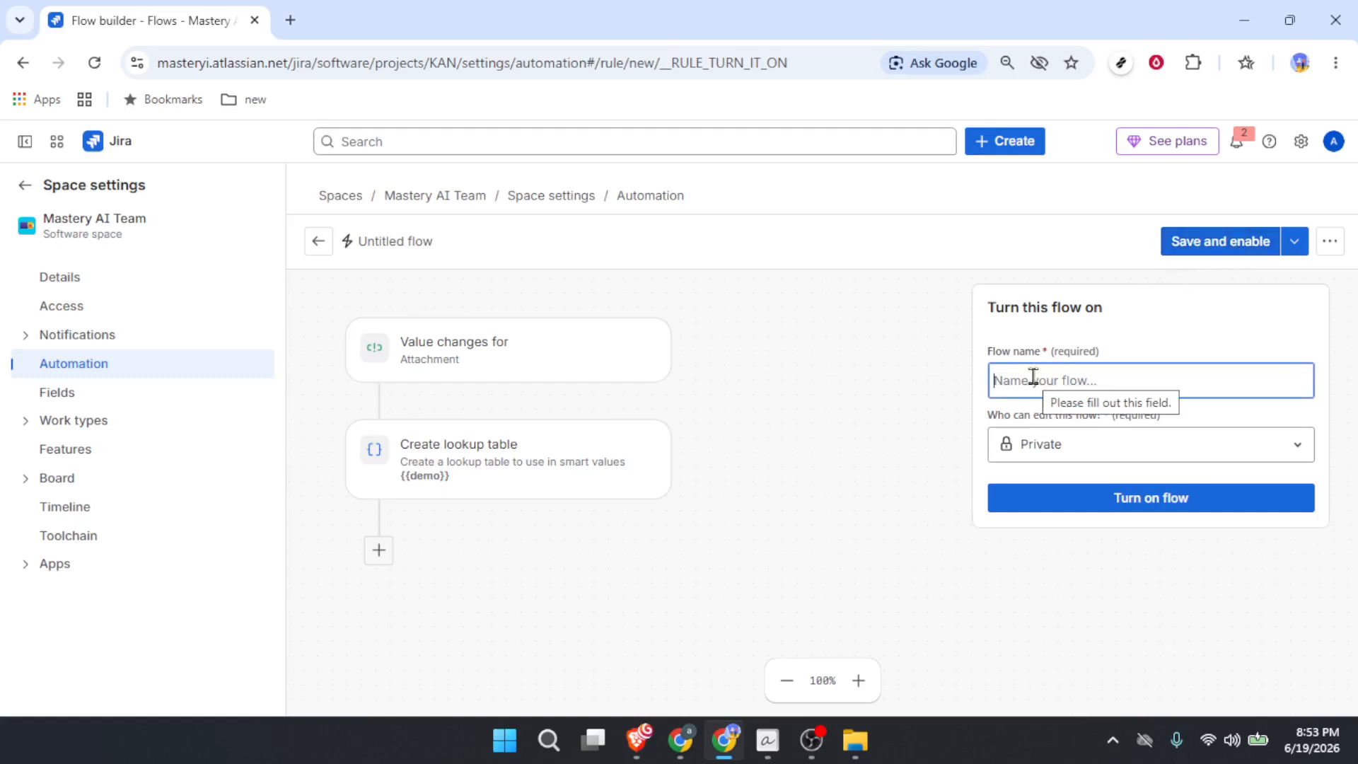
type("sam")
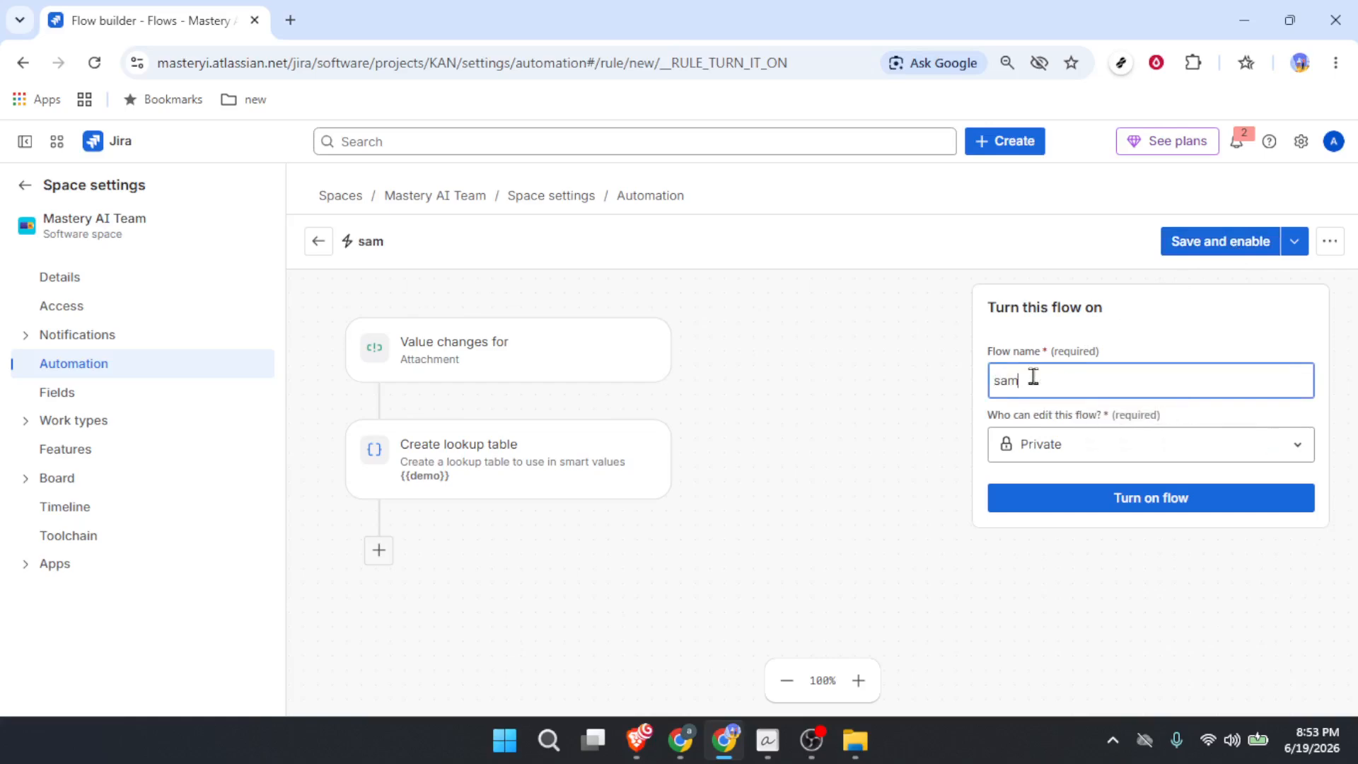
type("ple")
left_click(1179, 502)
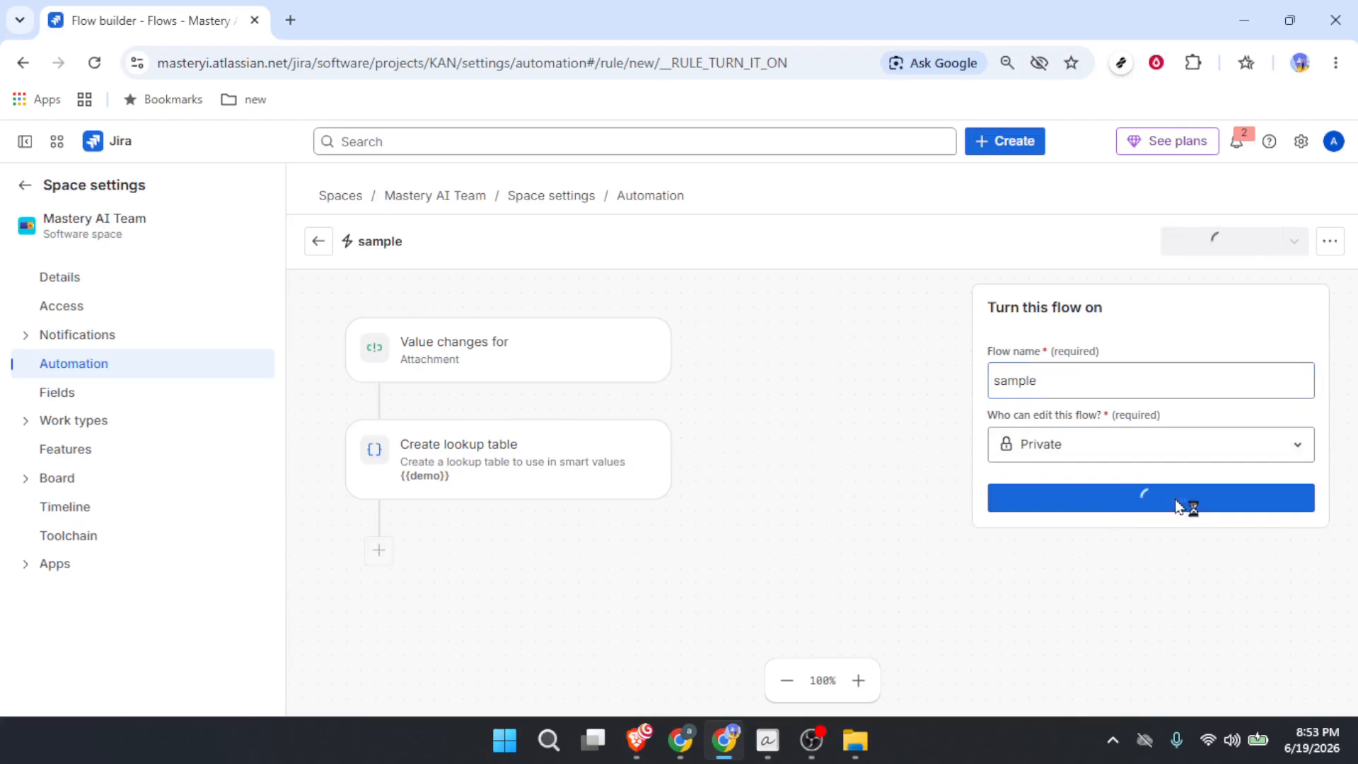